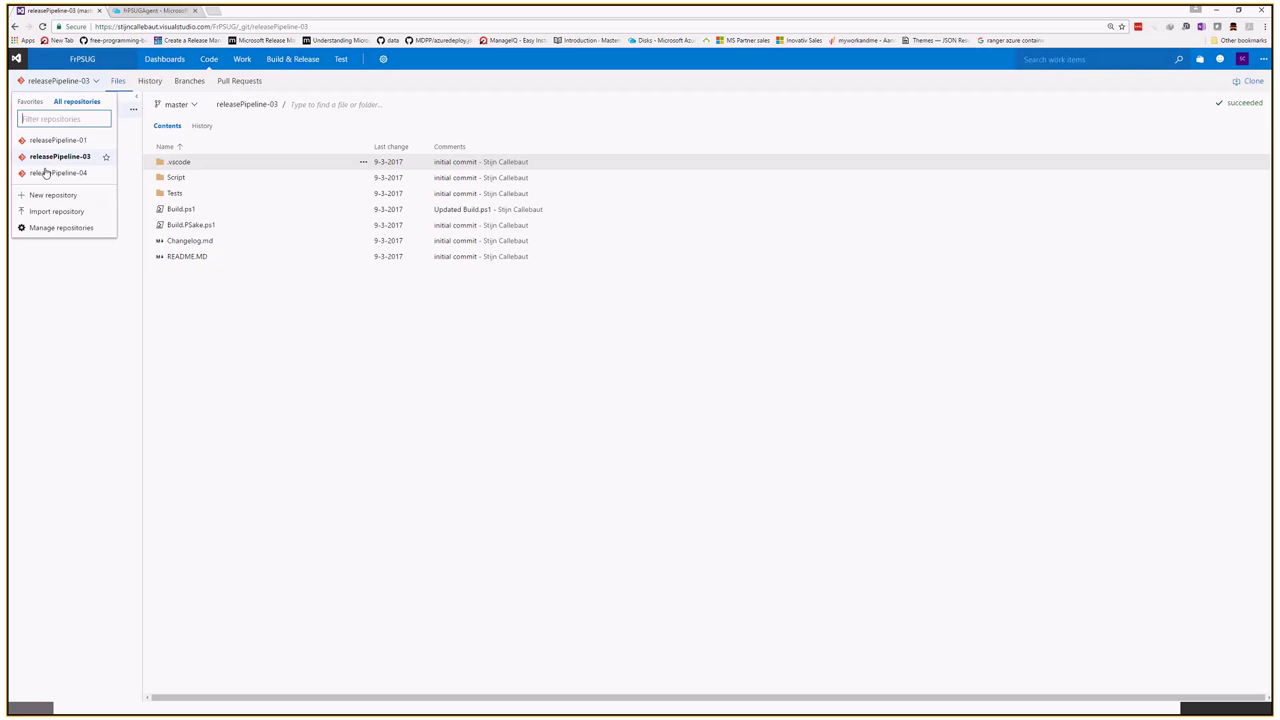
Open deploy-automation-script.json from the ARM folder of the releasePipeline-04 repository and review its runbook resource definition.
{"action": "left_click", "coordinate": [42, 170]}
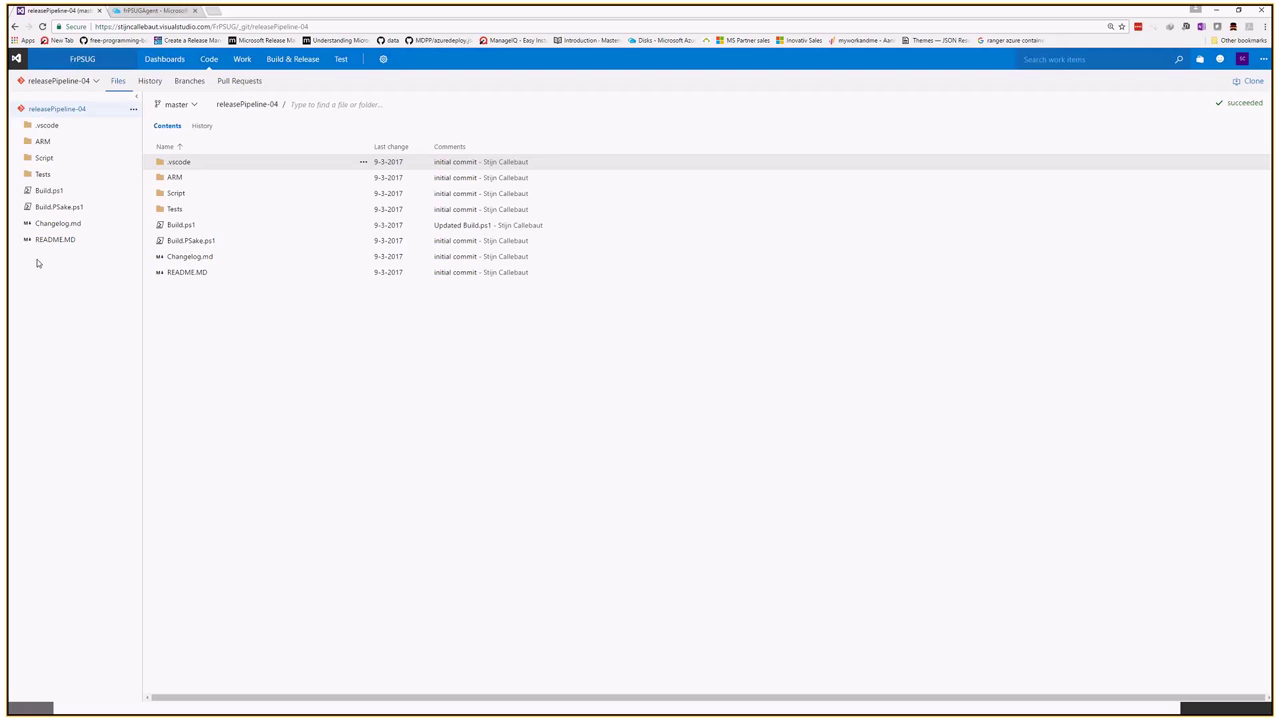
{"action": "left_click", "coordinate": [18, 142]}
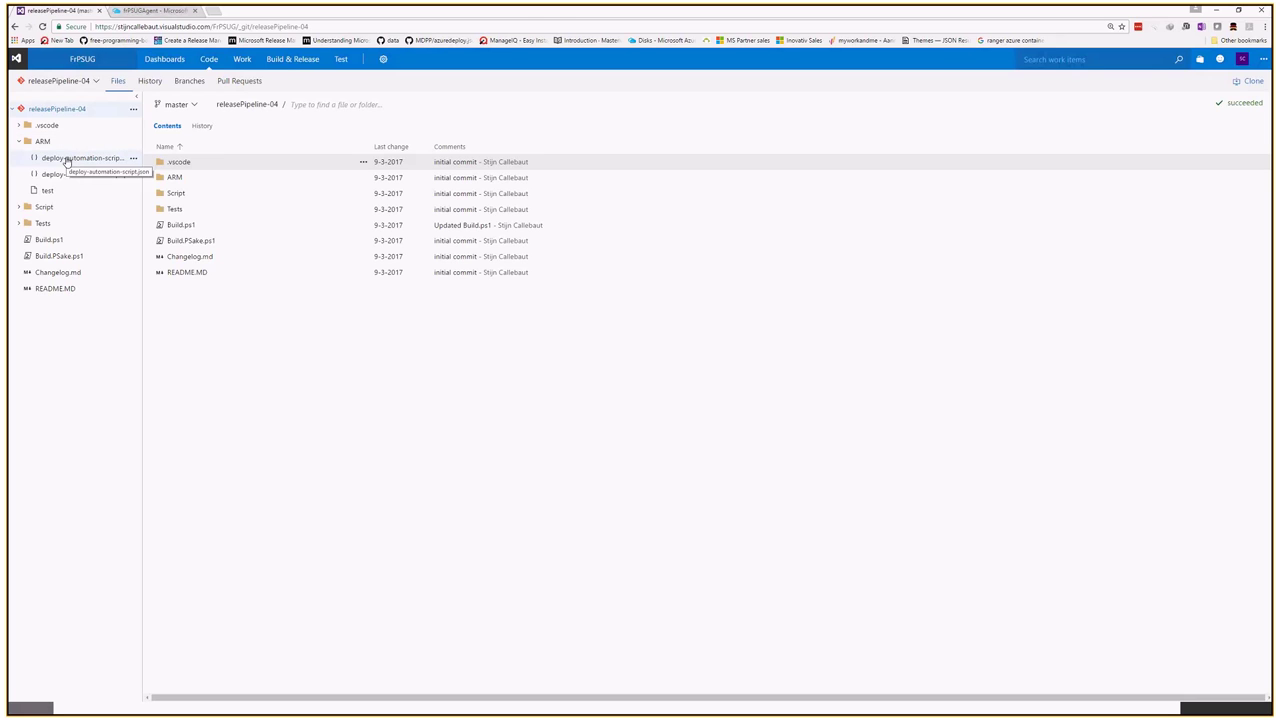
{"action": "left_click", "coordinate": [67, 160]}
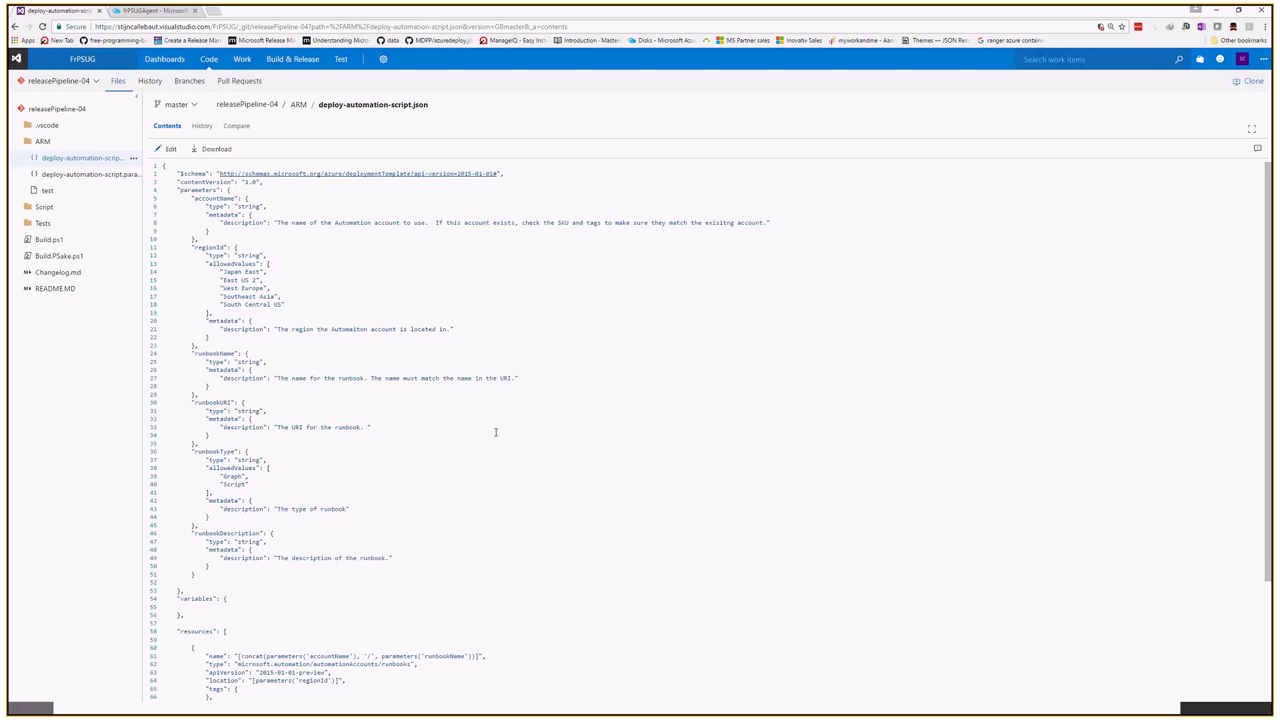
{"action": "scroll", "coordinate": [506, 435], "scroll_direction": "down", "scroll_amount": 4}
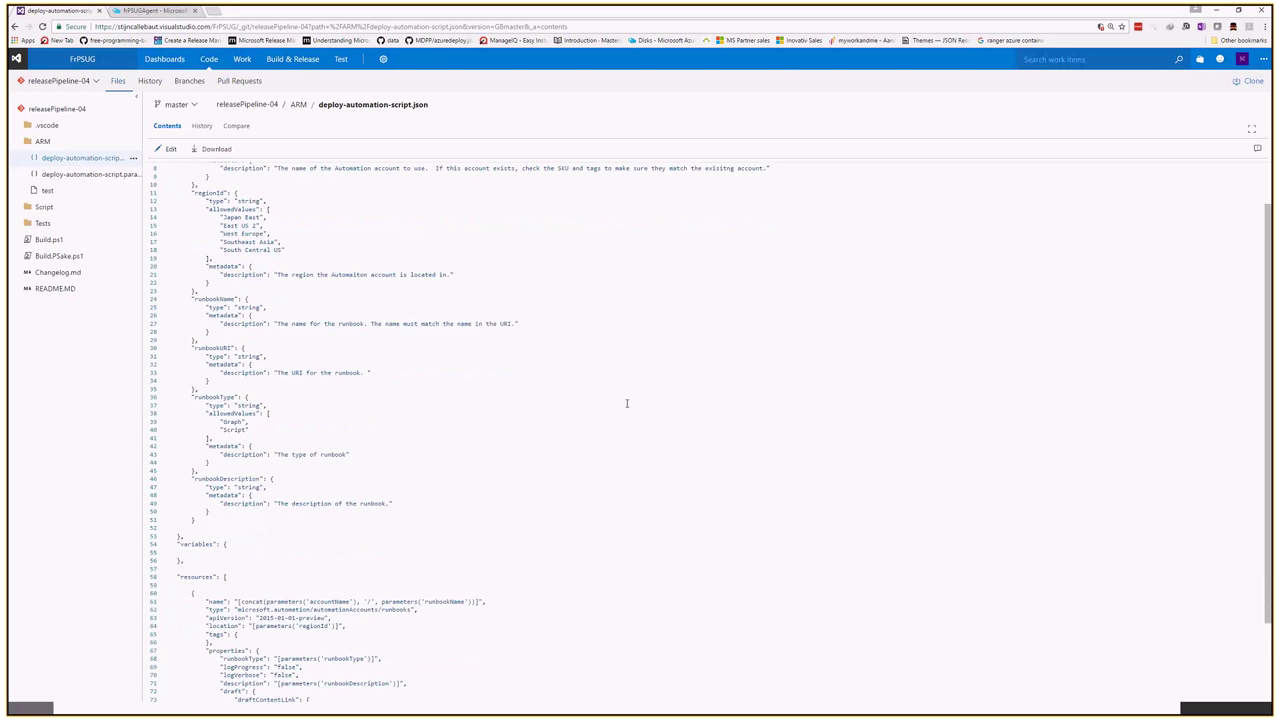
{"action": "left_click_drag", "start_coordinate": [208, 501], "coordinate": [306, 660]}
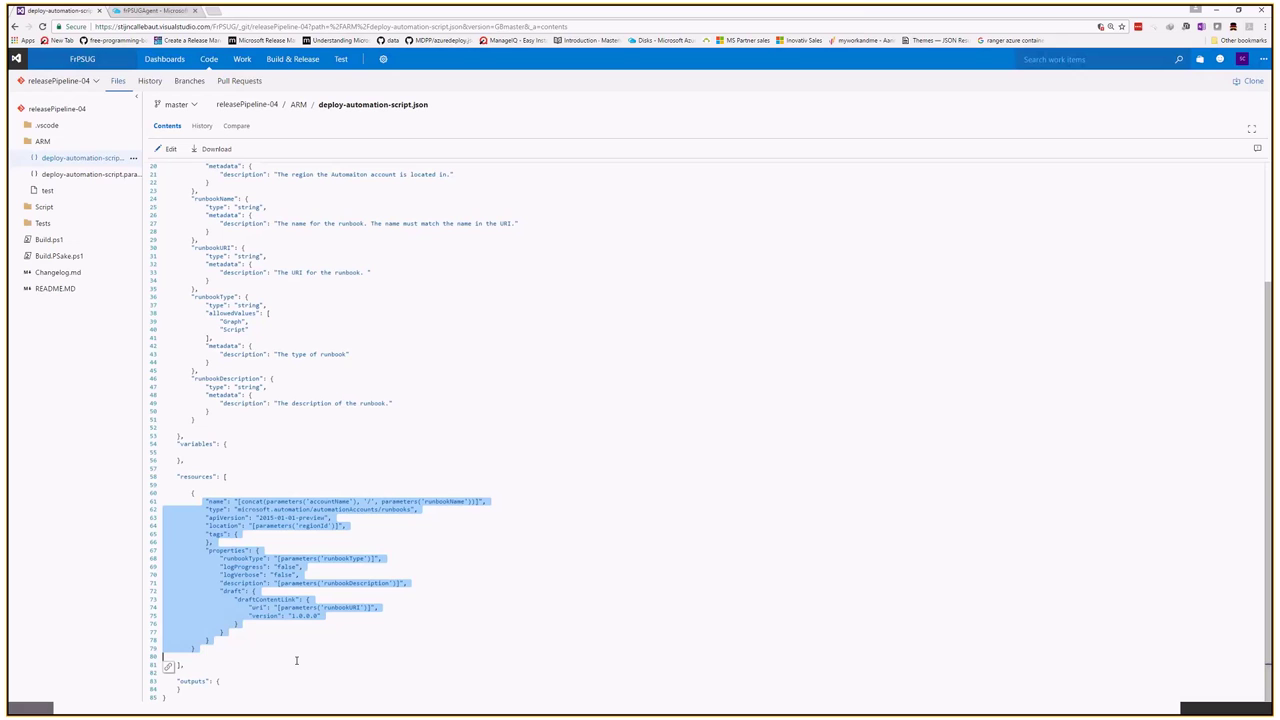
Queue a new build of PowerShell Build release pipeline 04 on the master branch using the Default queue.
{"action": "left_click", "coordinate": [286, 60]}
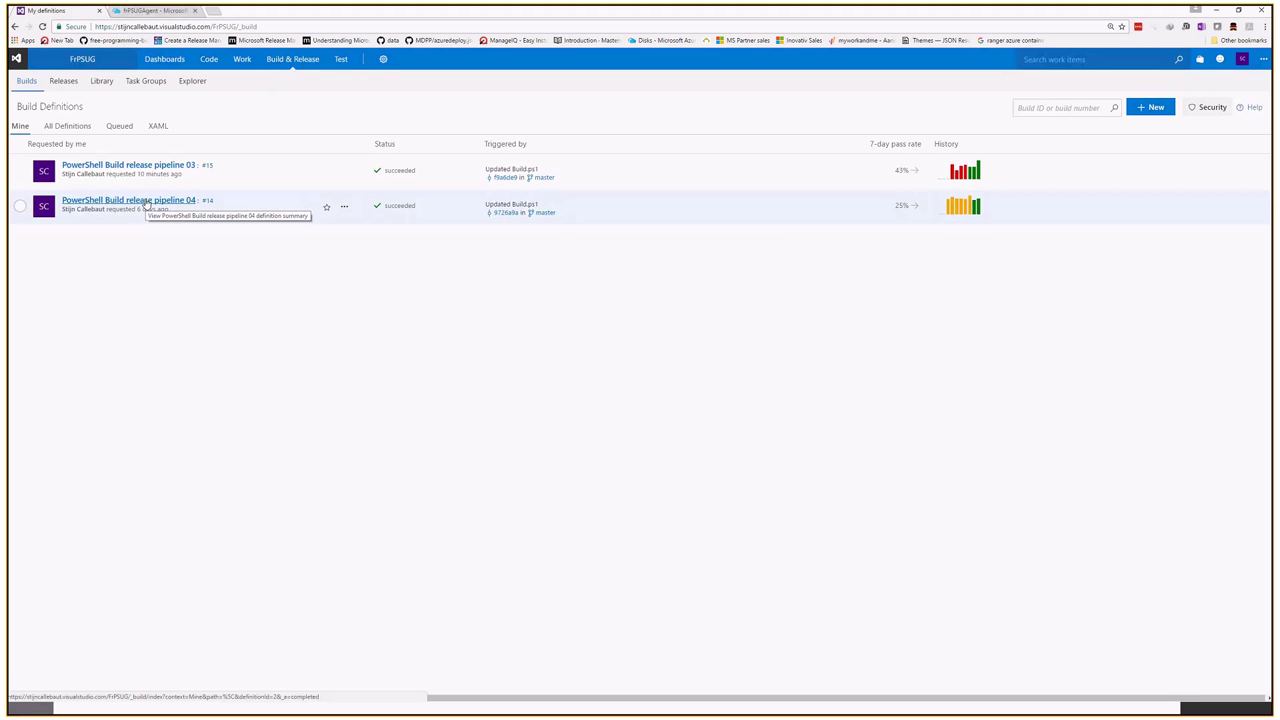
{"action": "left_click", "coordinate": [146, 204]}
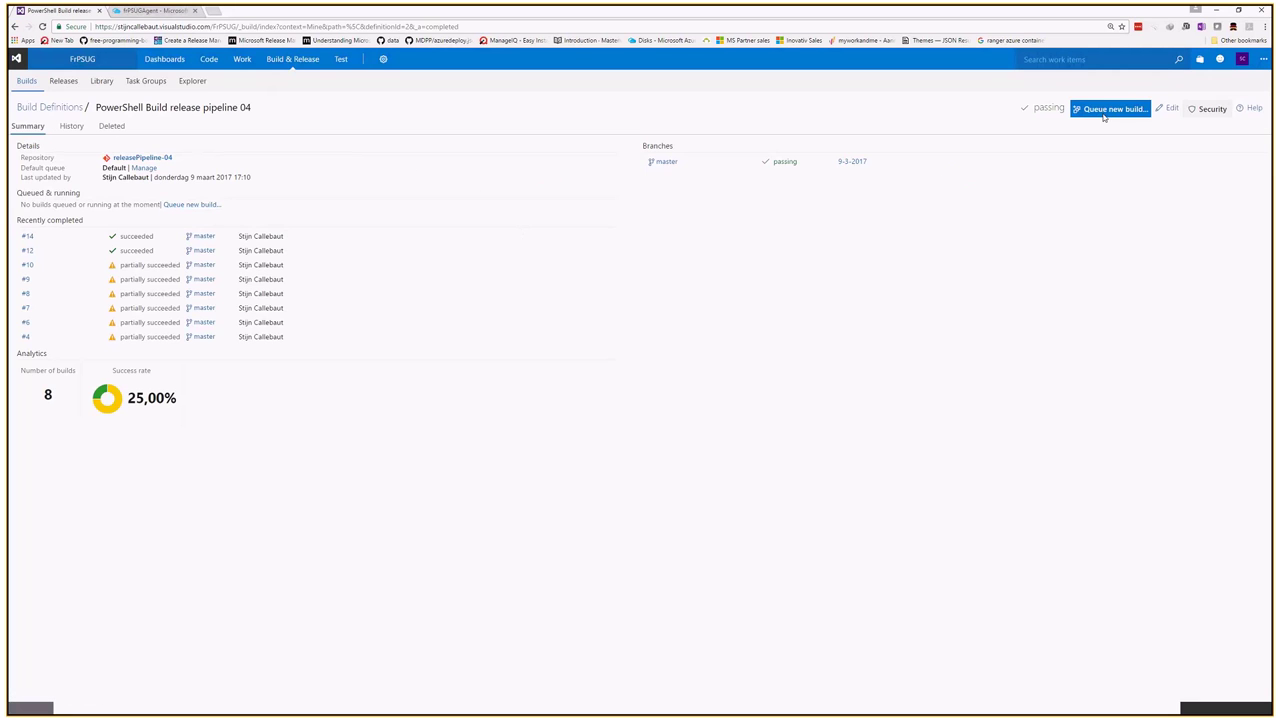
{"action": "left_click", "coordinate": [1107, 110]}
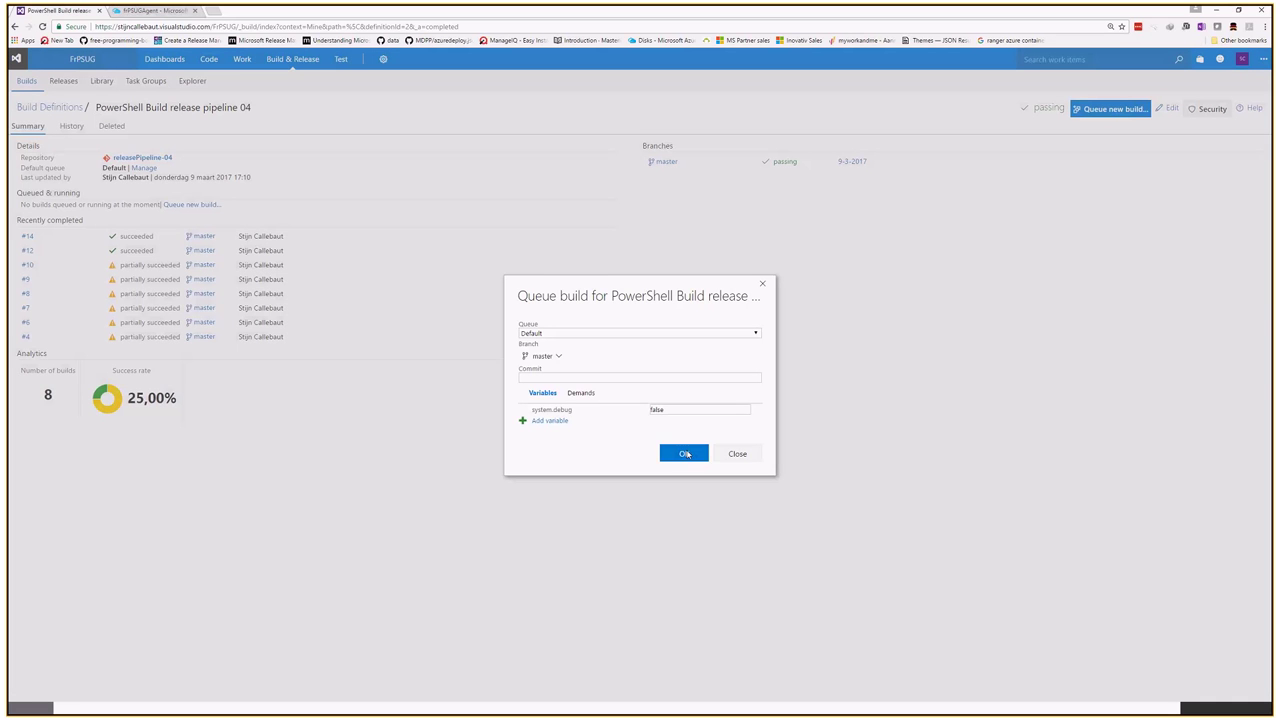
{"action": "left_click", "coordinate": [686, 454]}
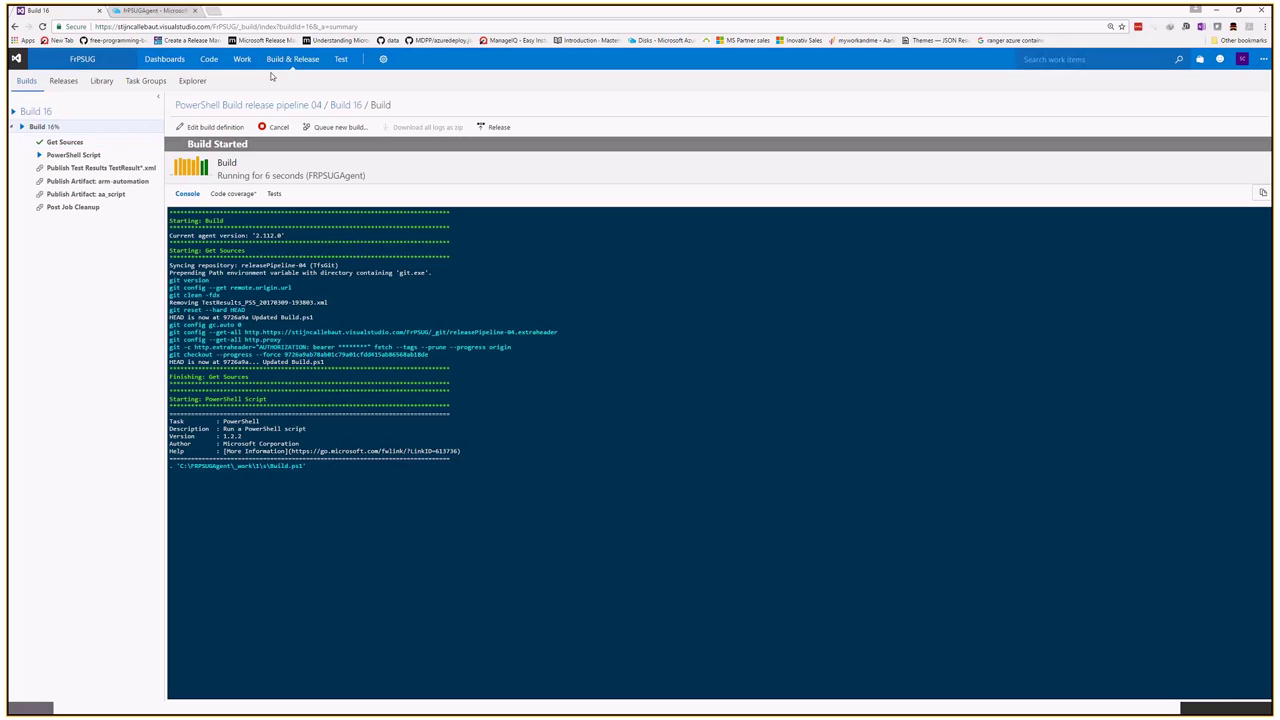
Open the FrPSUG-release definition for editing and inspect the source path of the Dev Env AzureBlob File Copy task.
{"action": "left_click", "coordinate": [63, 81]}
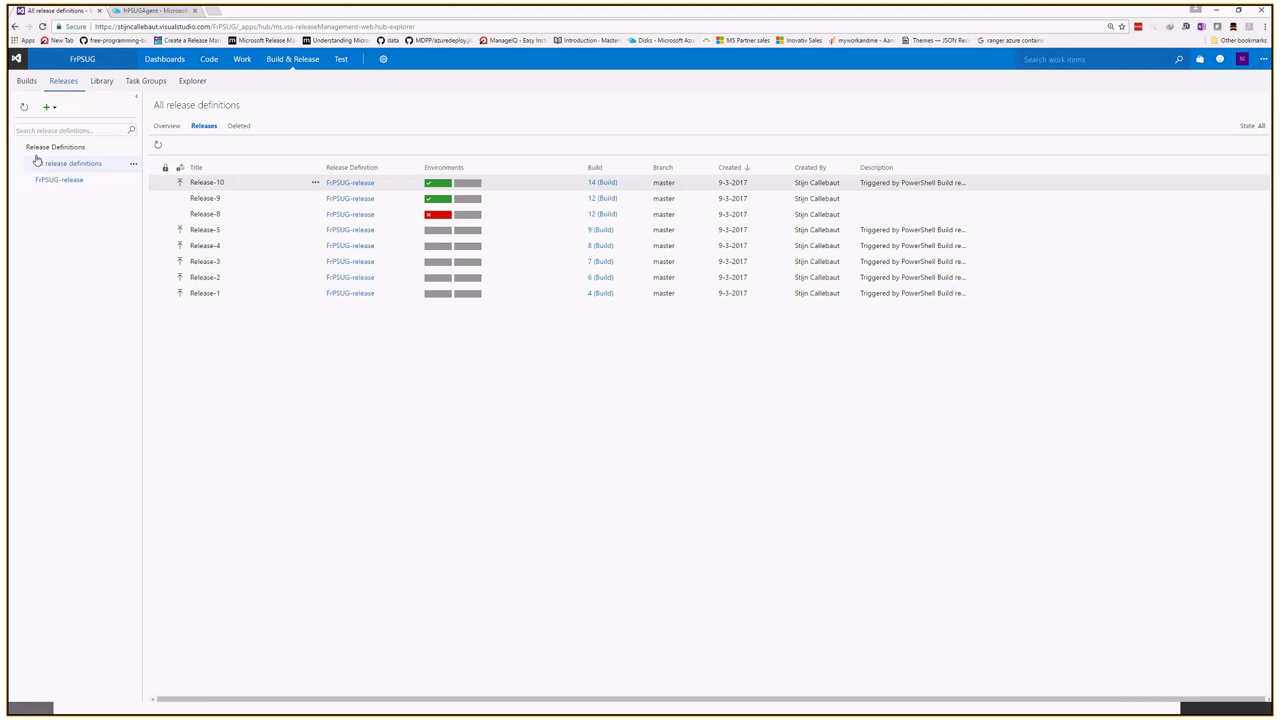
{"action": "left_click", "coordinate": [45, 184]}
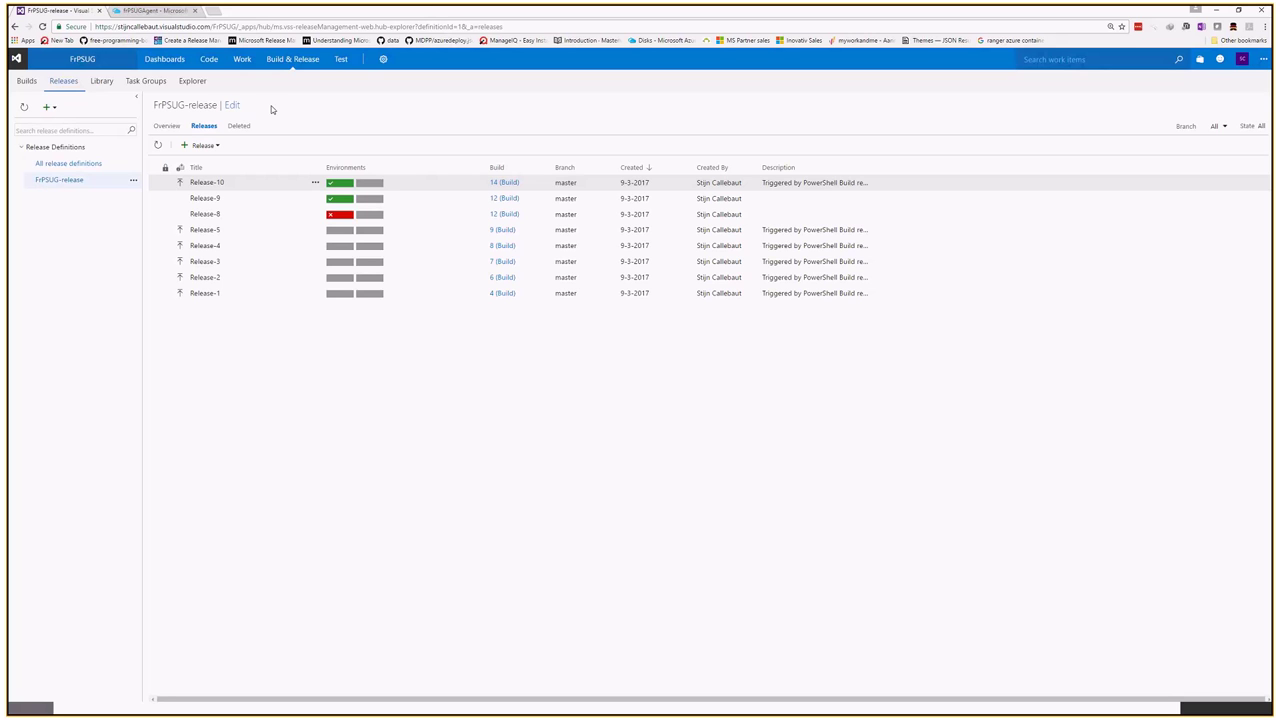
{"action": "left_click", "coordinate": [232, 108]}
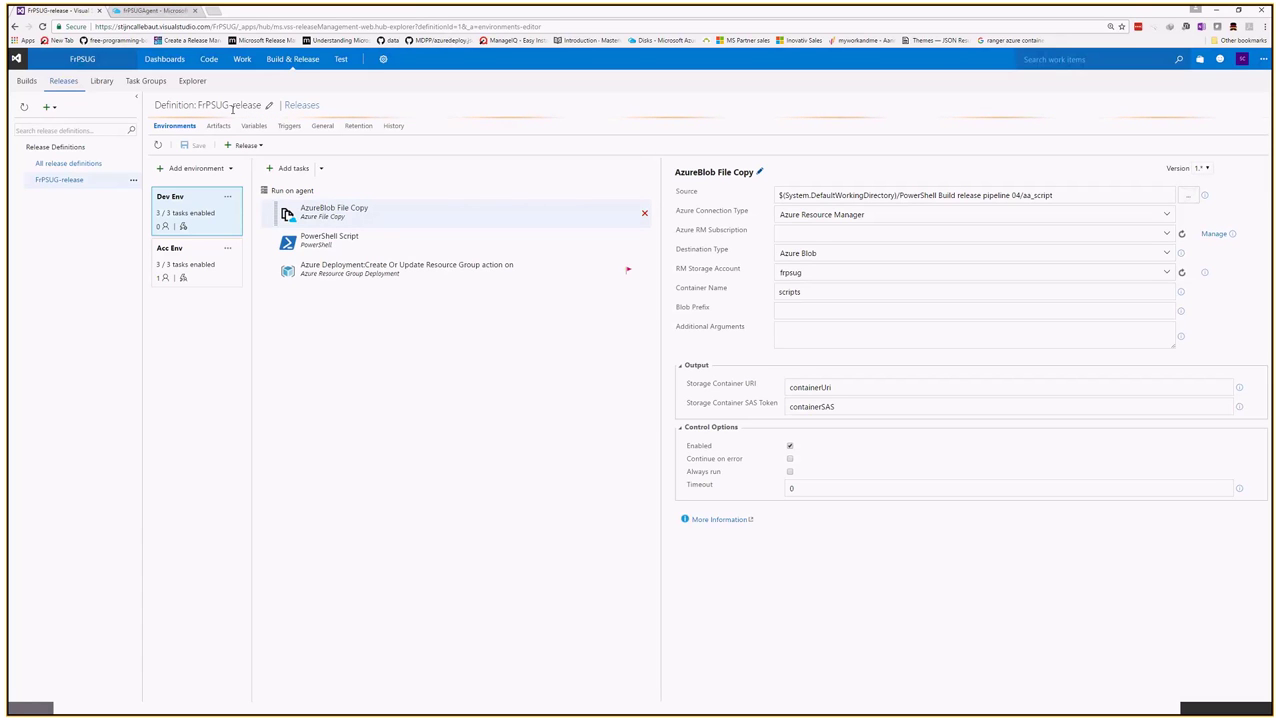
{"action": "left_click", "coordinate": [207, 253]}
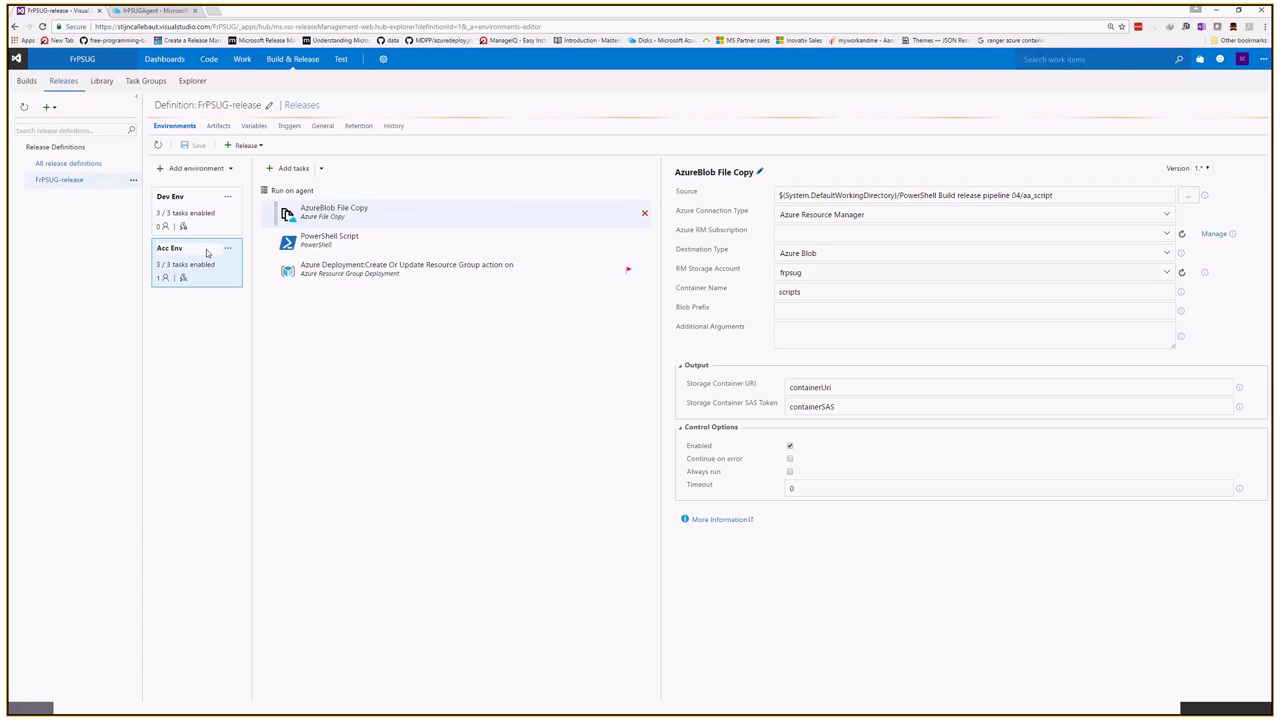
{"action": "left_click", "coordinate": [197, 199]}
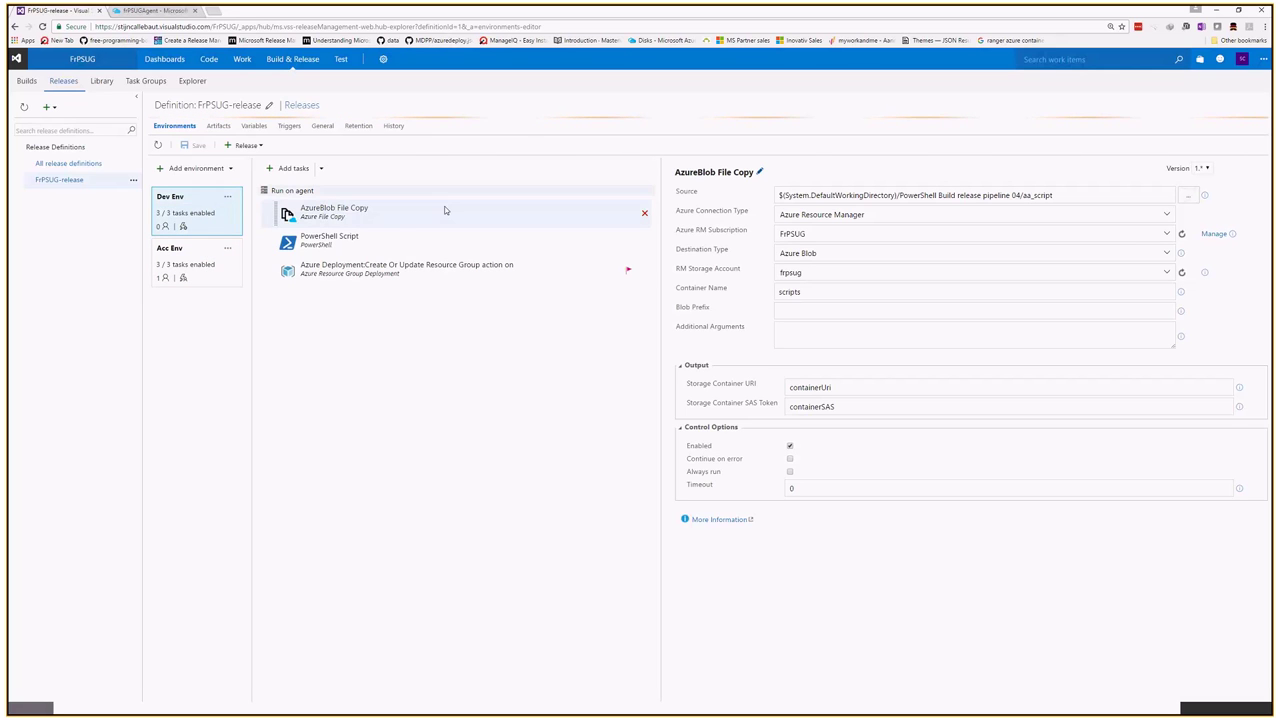
{"action": "left_click_drag", "start_coordinate": [1117, 192], "coordinate": [770, 199]}
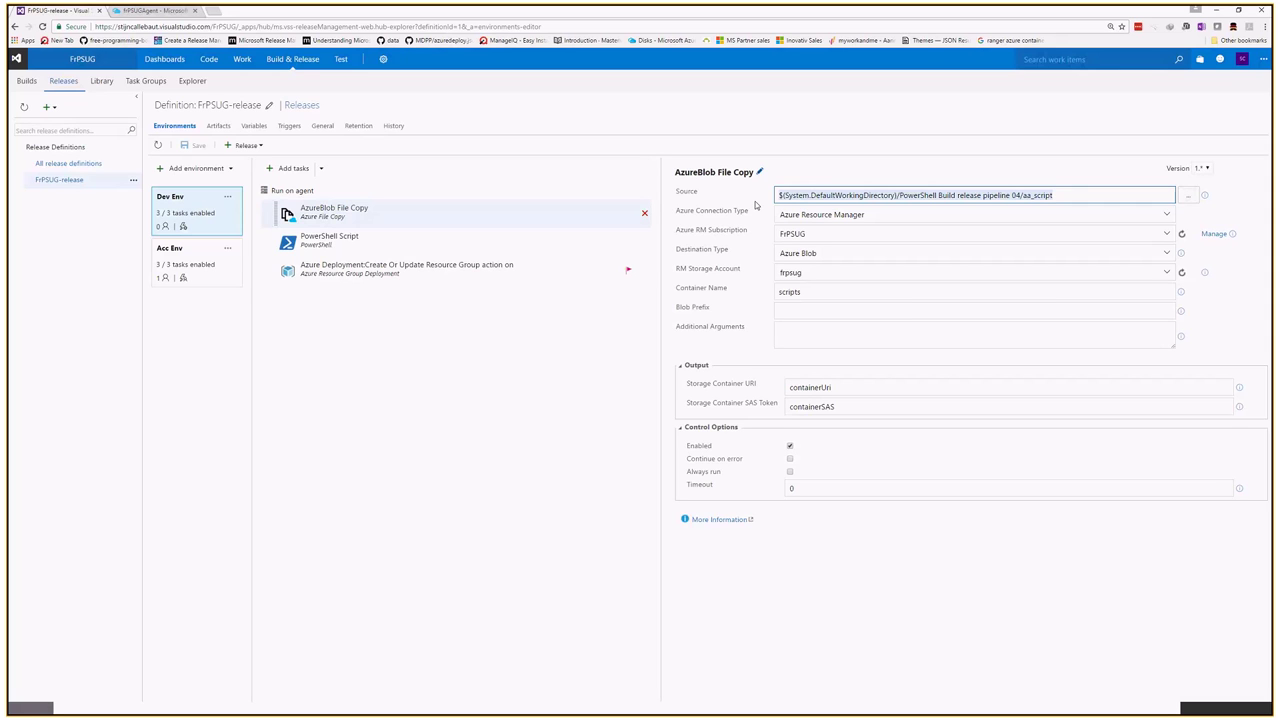
{"action": "left_click", "coordinate": [1063, 195]}
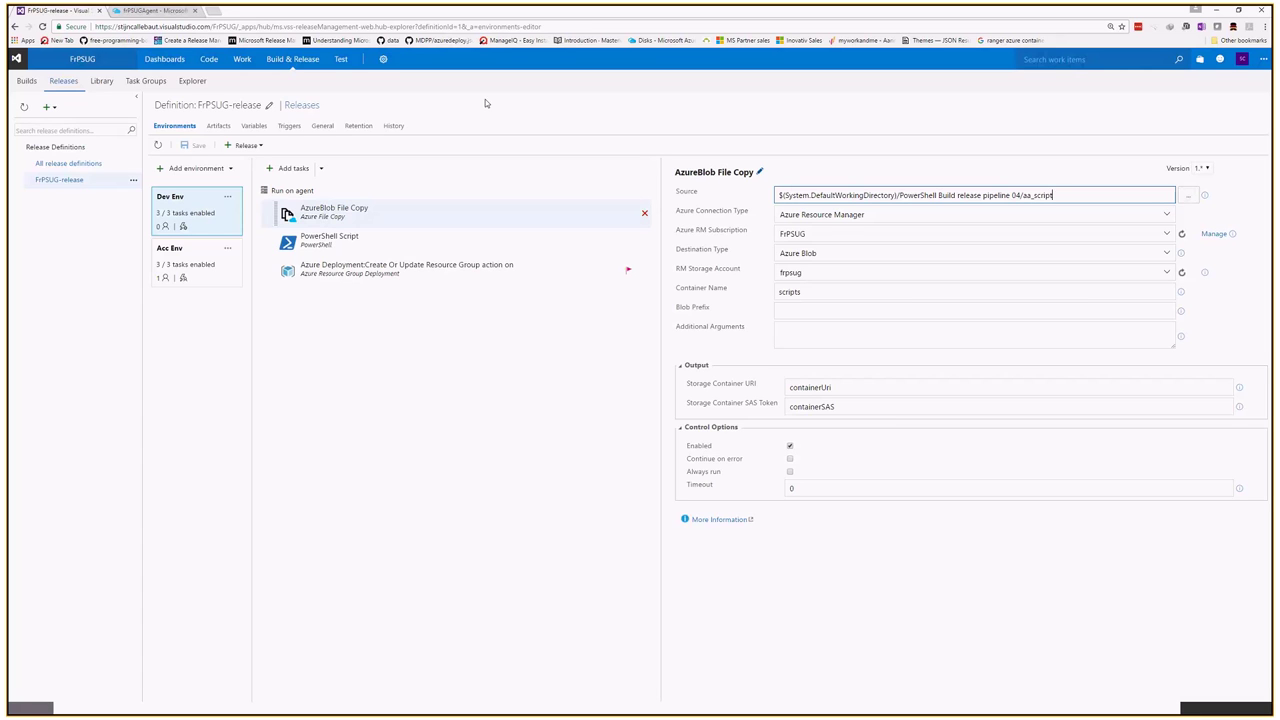
Review the inline script of the PowerShell Script task in Dev Env.
{"action": "left_click", "coordinate": [411, 240]}
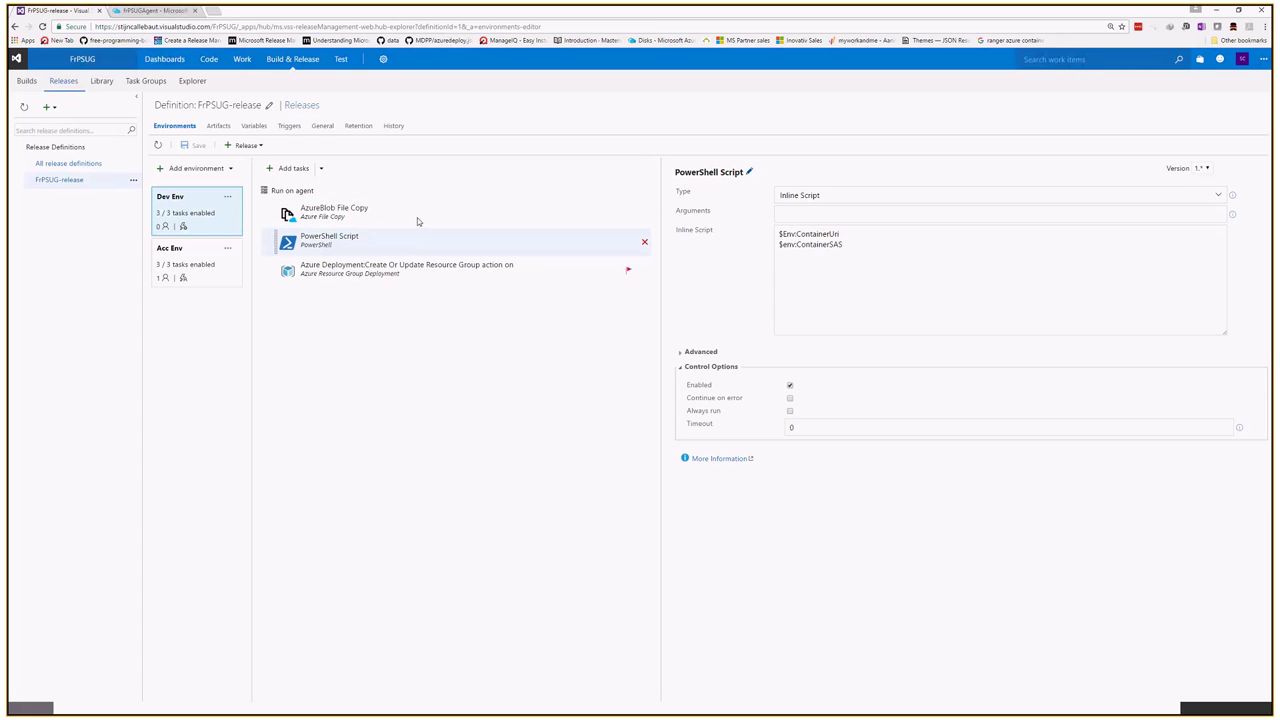
{"action": "left_click", "coordinate": [807, 244]}
{"action": "key", "text": "ctrl+a"}
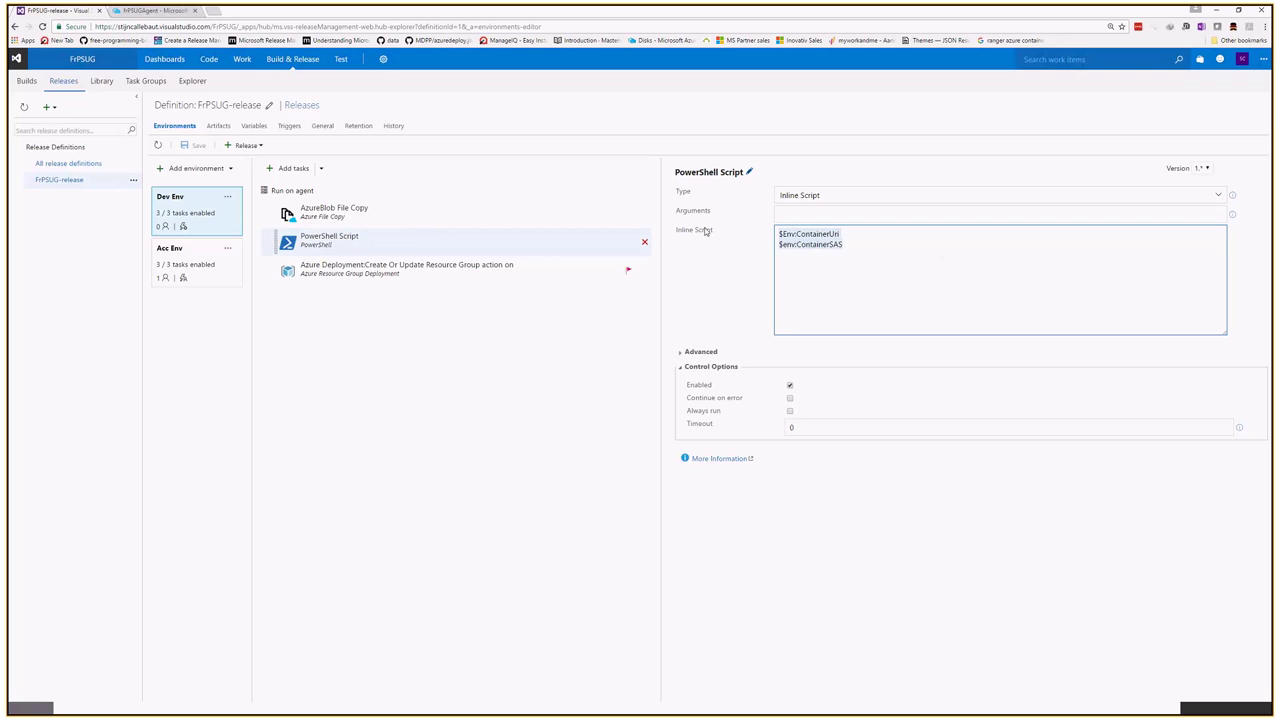
{"action": "left_click", "coordinate": [959, 264]}
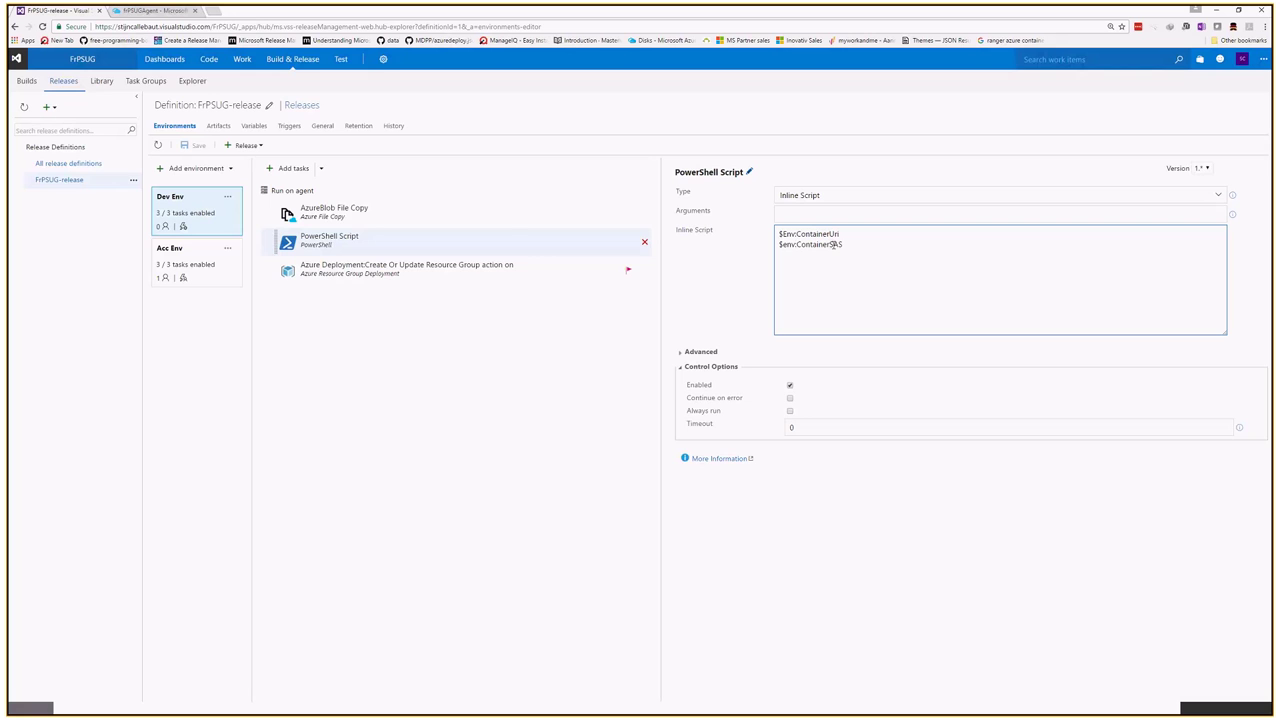
Inspect the template path and the runbookUri override parameter of the Azure Resource Group Deployment task.
{"action": "left_click", "coordinate": [440, 263]}
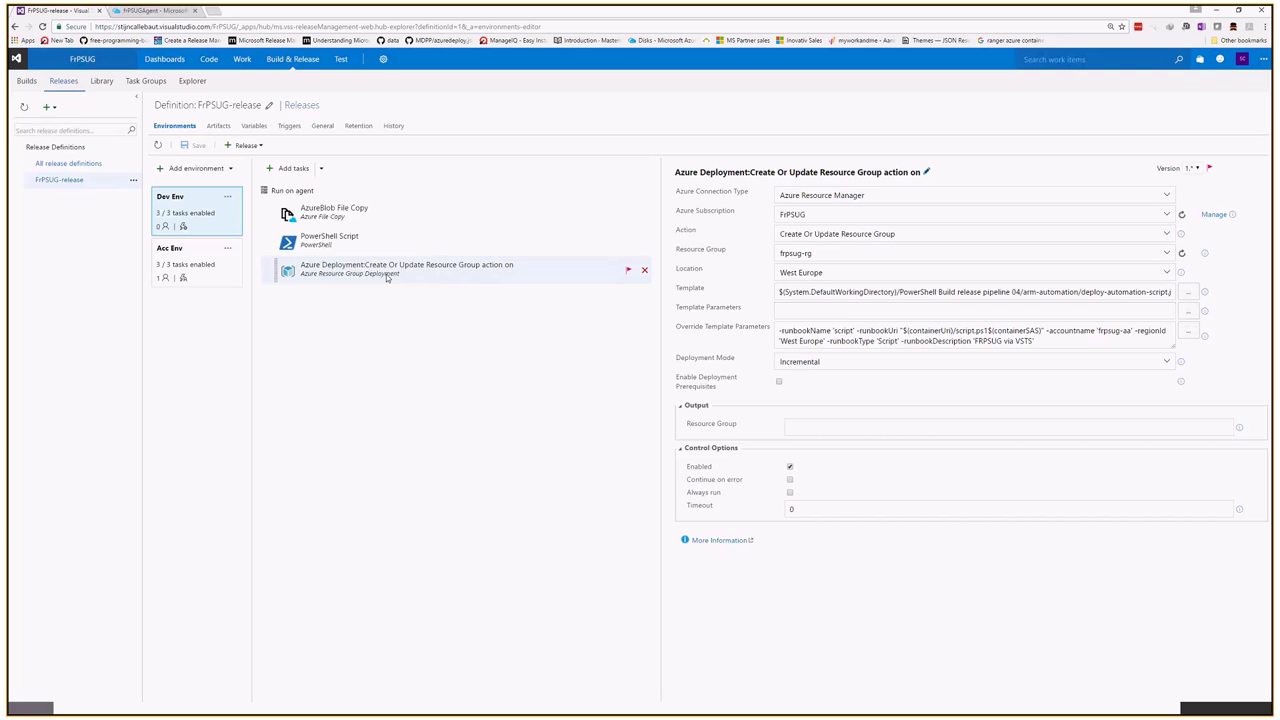
{"action": "left_click_drag", "start_coordinate": [779, 291], "coordinate": [1172, 291]}
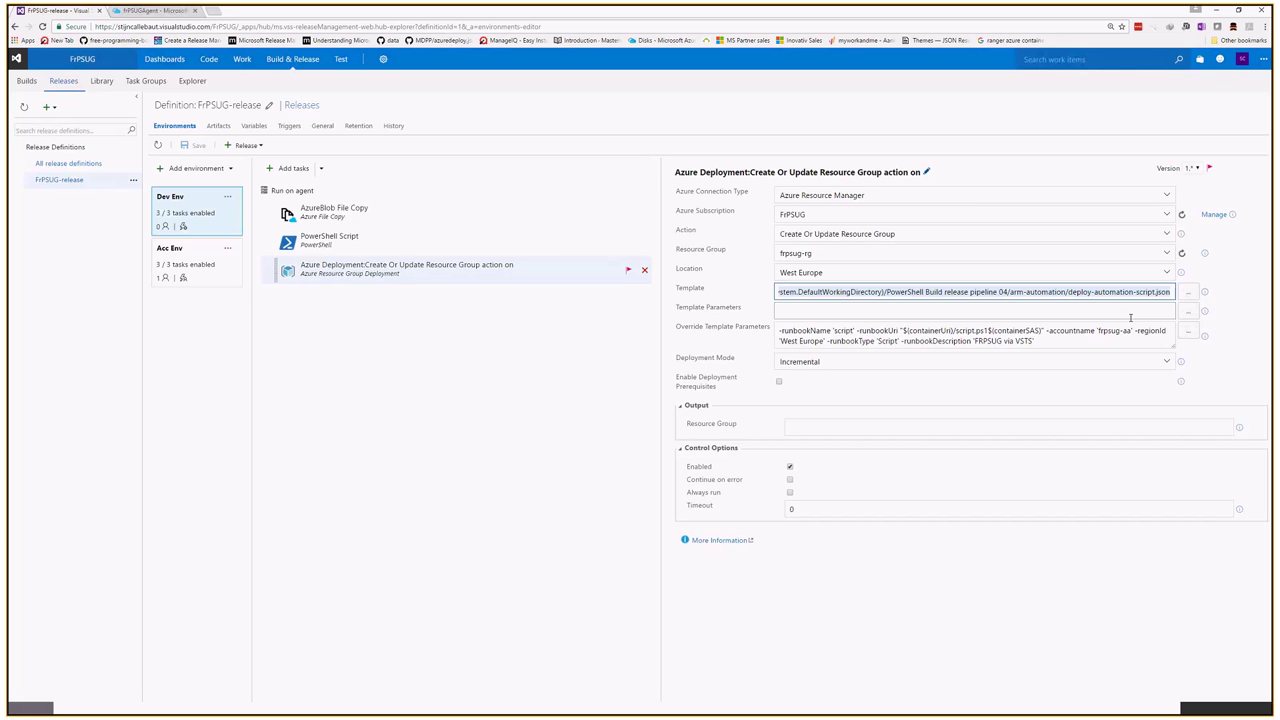
{"action": "left_click_drag", "start_coordinate": [899, 331], "coordinate": [1048, 331]}
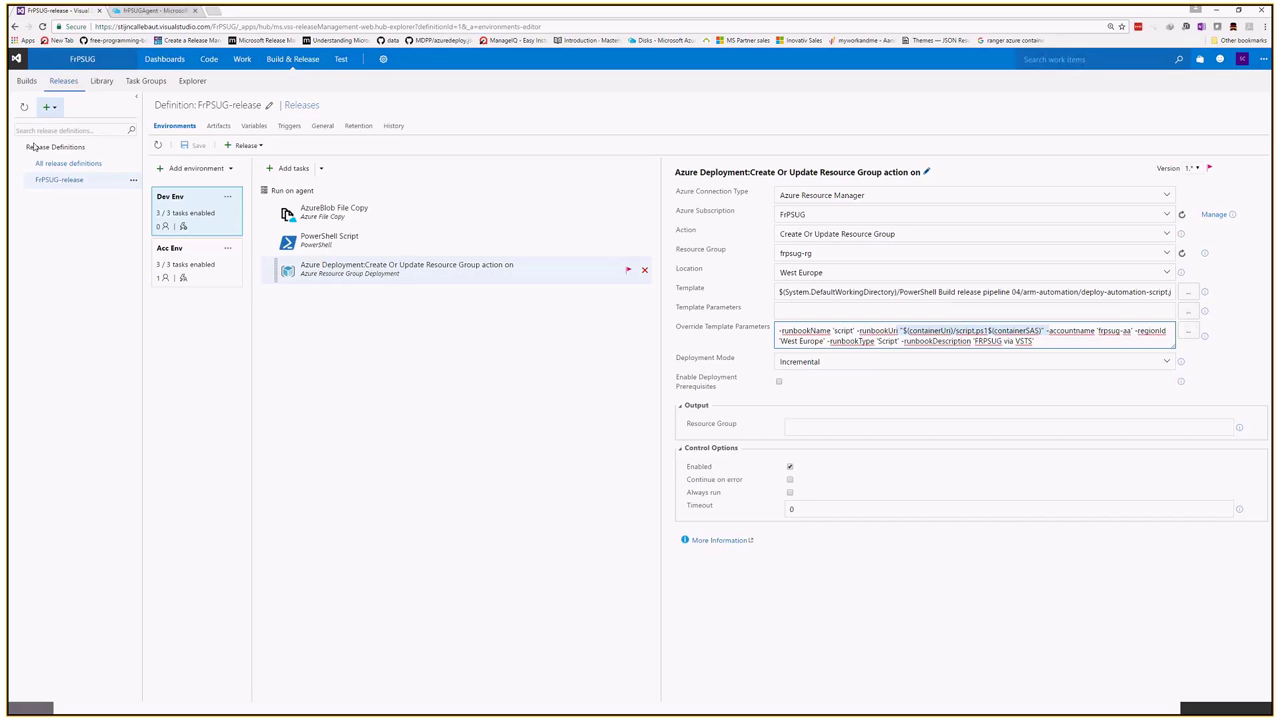
Return to the FrPSUG-release releases list and open the summary of Release-11.
{"action": "left_click", "coordinate": [300, 105]}
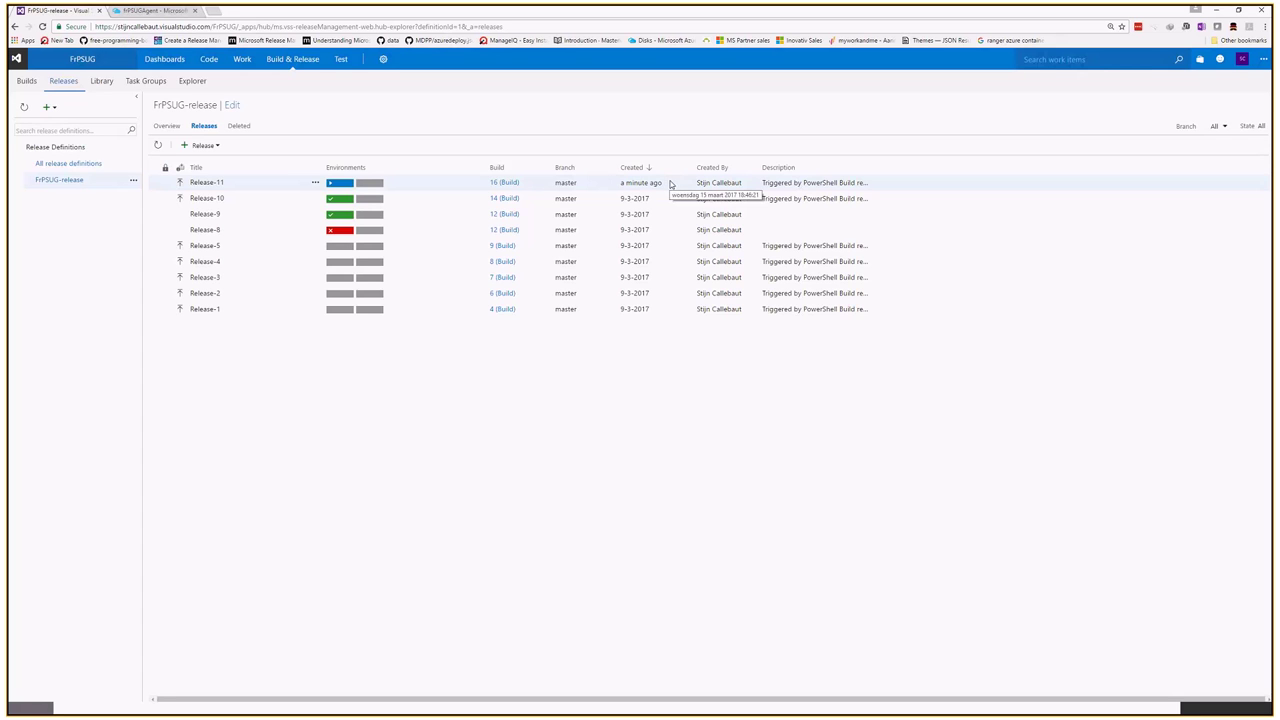
{"action": "left_click", "coordinate": [314, 184]}
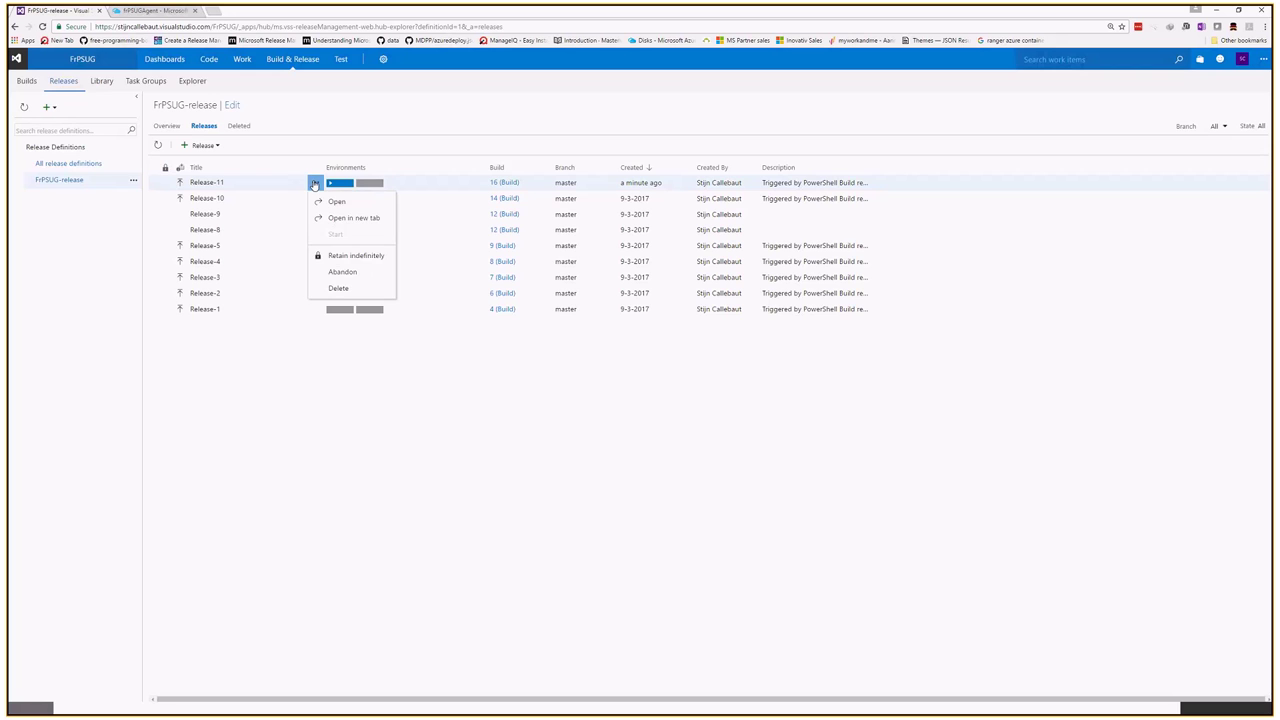
{"action": "left_click", "coordinate": [333, 203]}
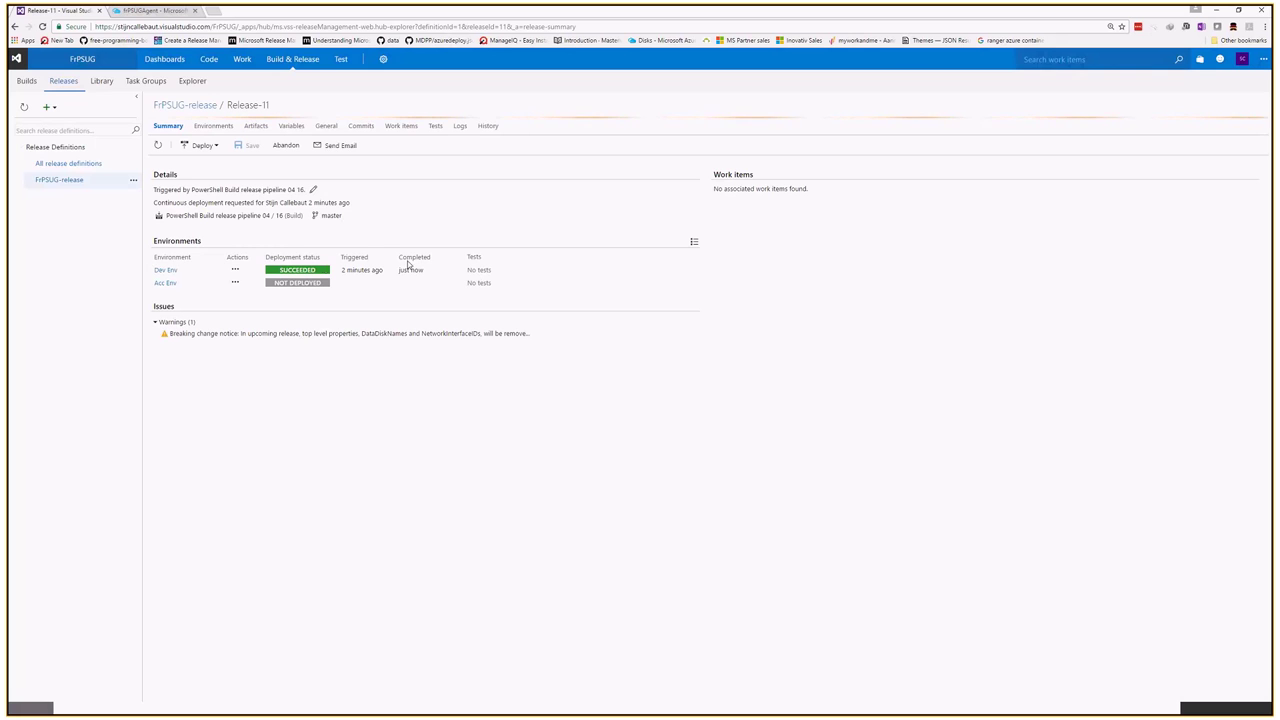
Switch to the Azure portal, find Automation Accounts by filtering the services for "autom", and open the frpsug-aa account.
{"action": "left_click", "coordinate": [127, 11]}
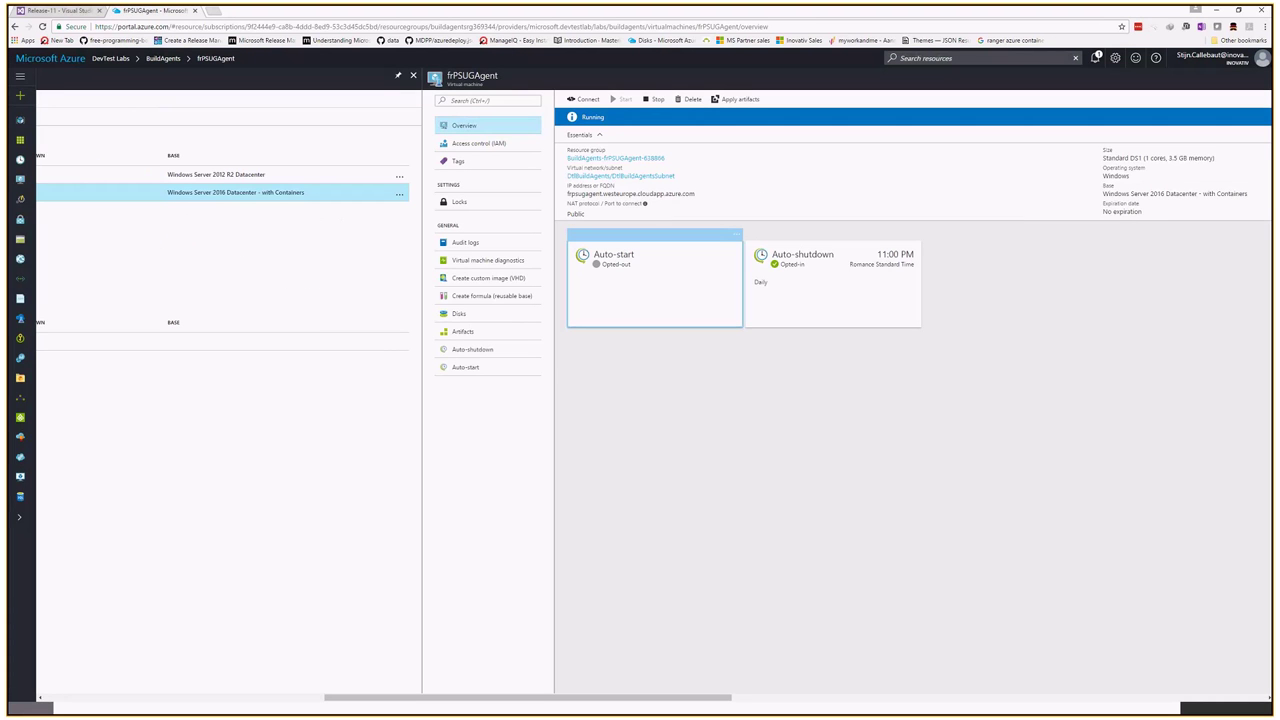
{"action": "left_click", "coordinate": [19, 517]}
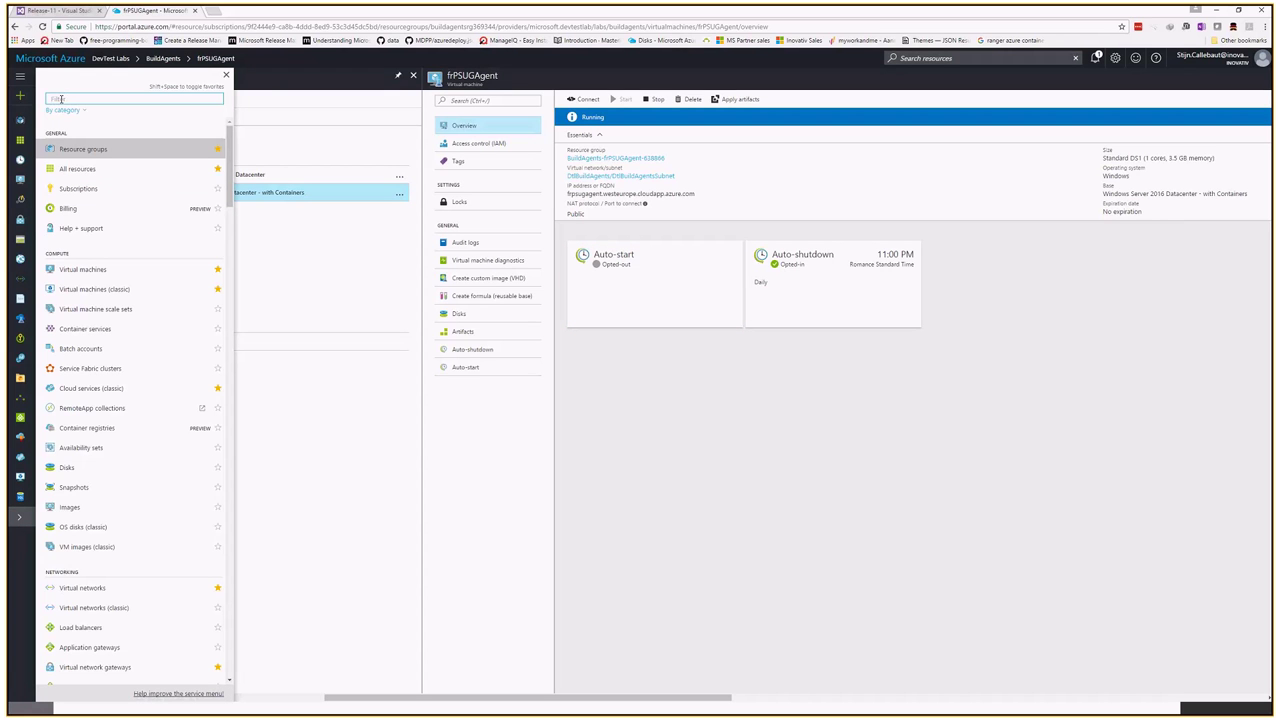
{"action": "type", "text": "azure"}
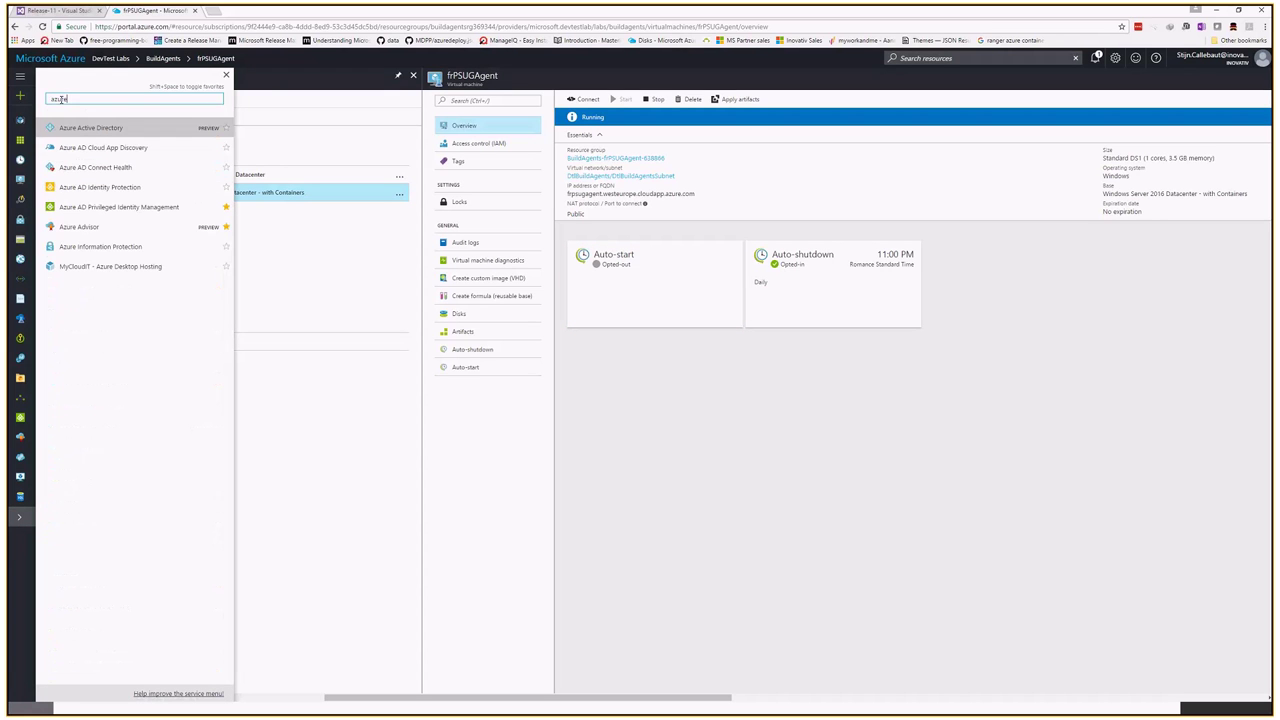
{"action": "key", "text": "BackSpace"}
{"action": "key", "text": "BackSpace"}
{"action": "key", "text": "BackSpace"}
{"action": "key", "text": "BackSpace"}
{"action": "key", "text": "BackSpace"}
{"action": "type", "text": "autom"}
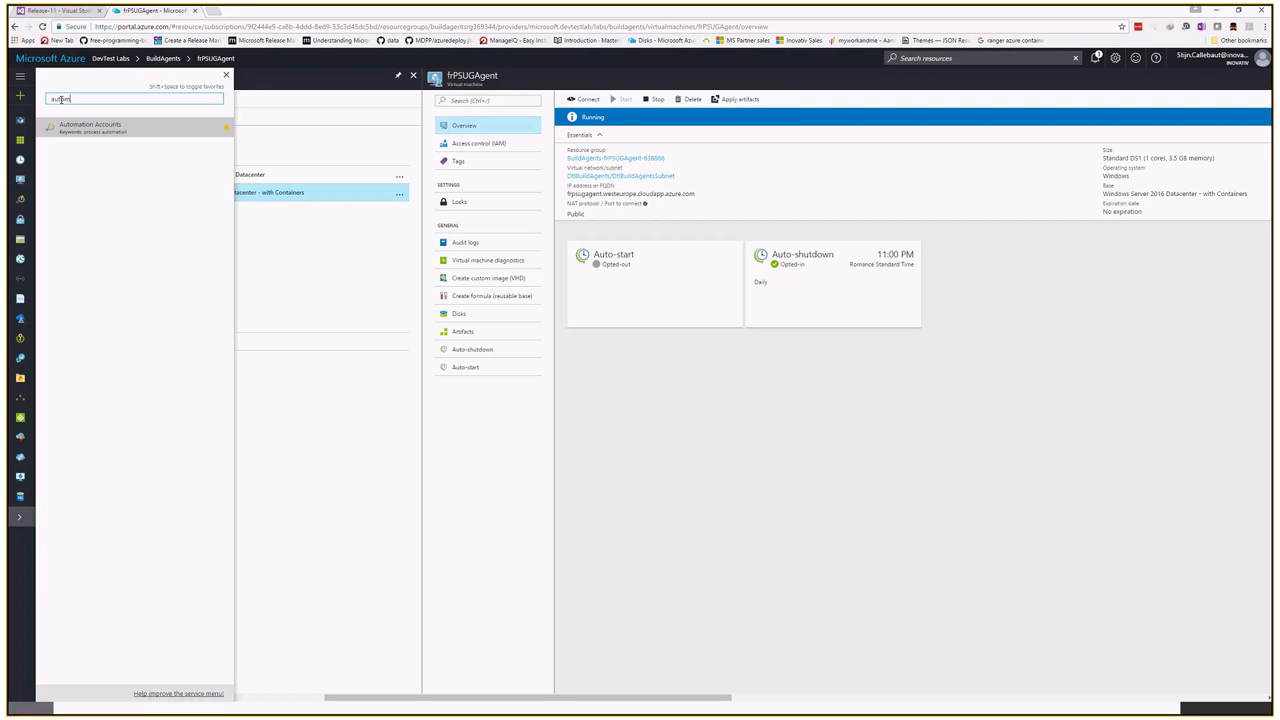
{"action": "left_click", "coordinate": [72, 127]}
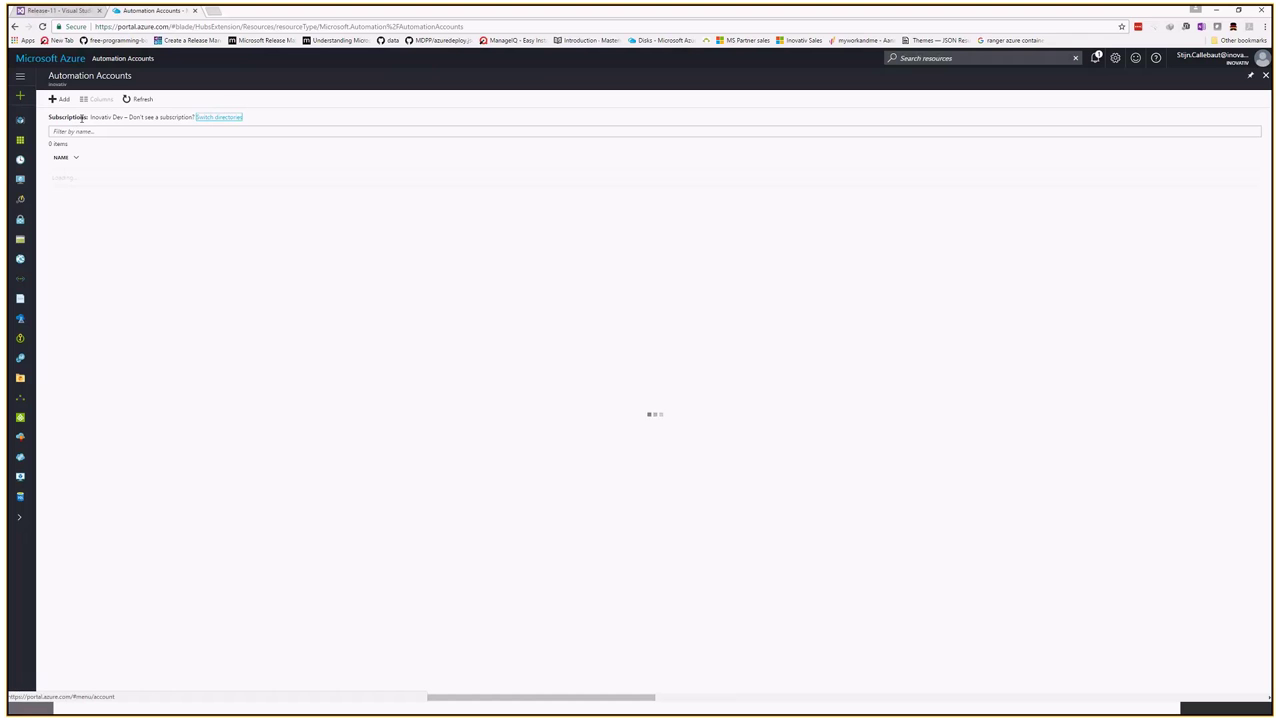
{"action": "left_click", "coordinate": [76, 215]}
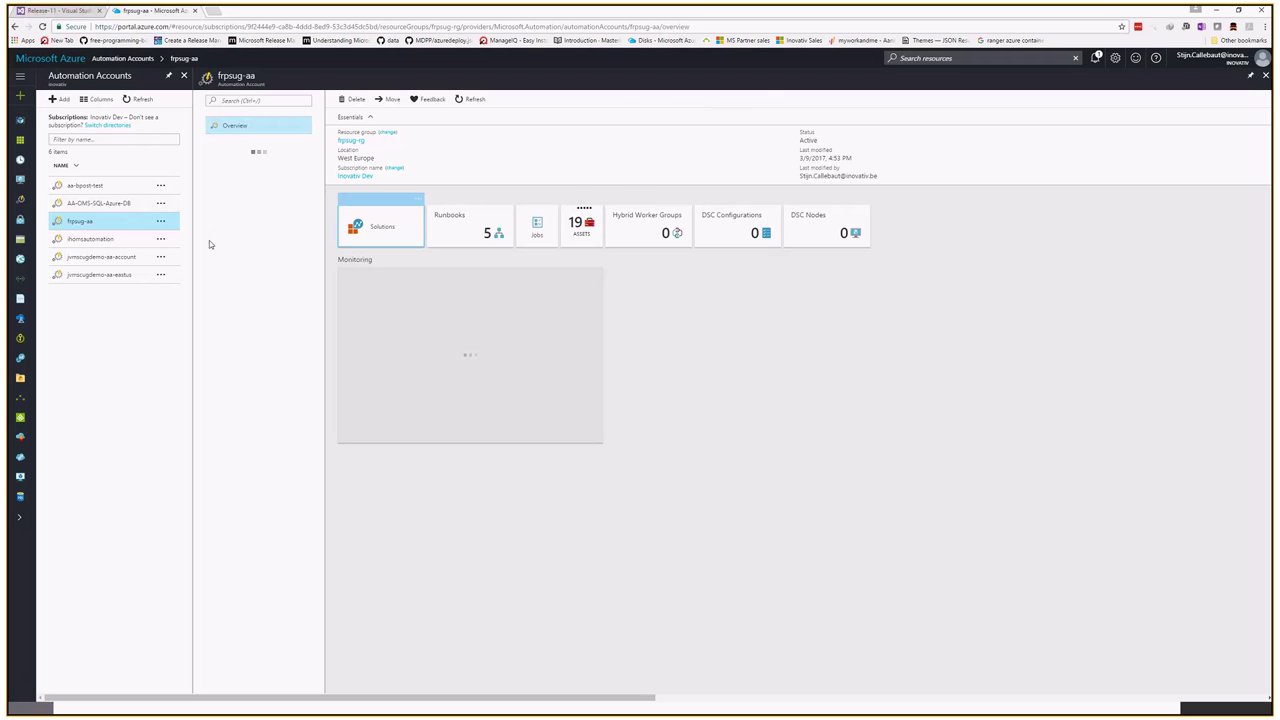
Open the runbook named script from the account's runbooks in the editor and review its script info and release history.
{"action": "left_click", "coordinate": [455, 240]}
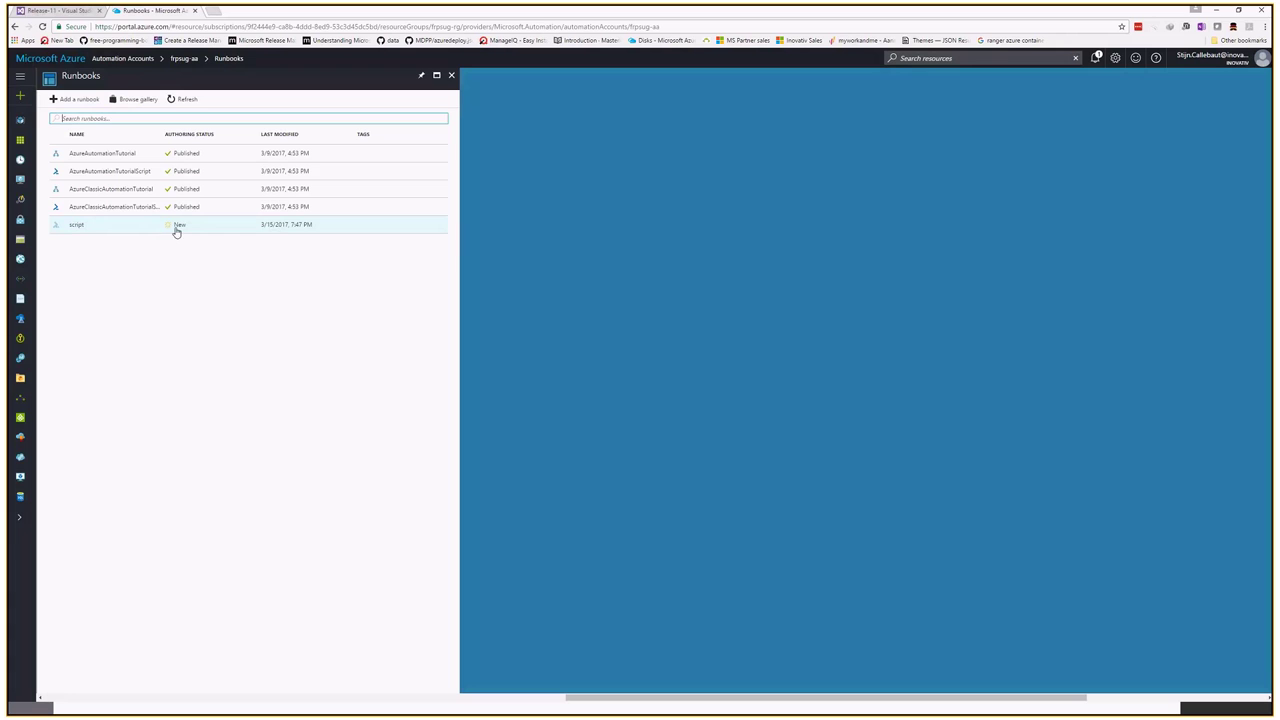
{"action": "left_click", "coordinate": [100, 228]}
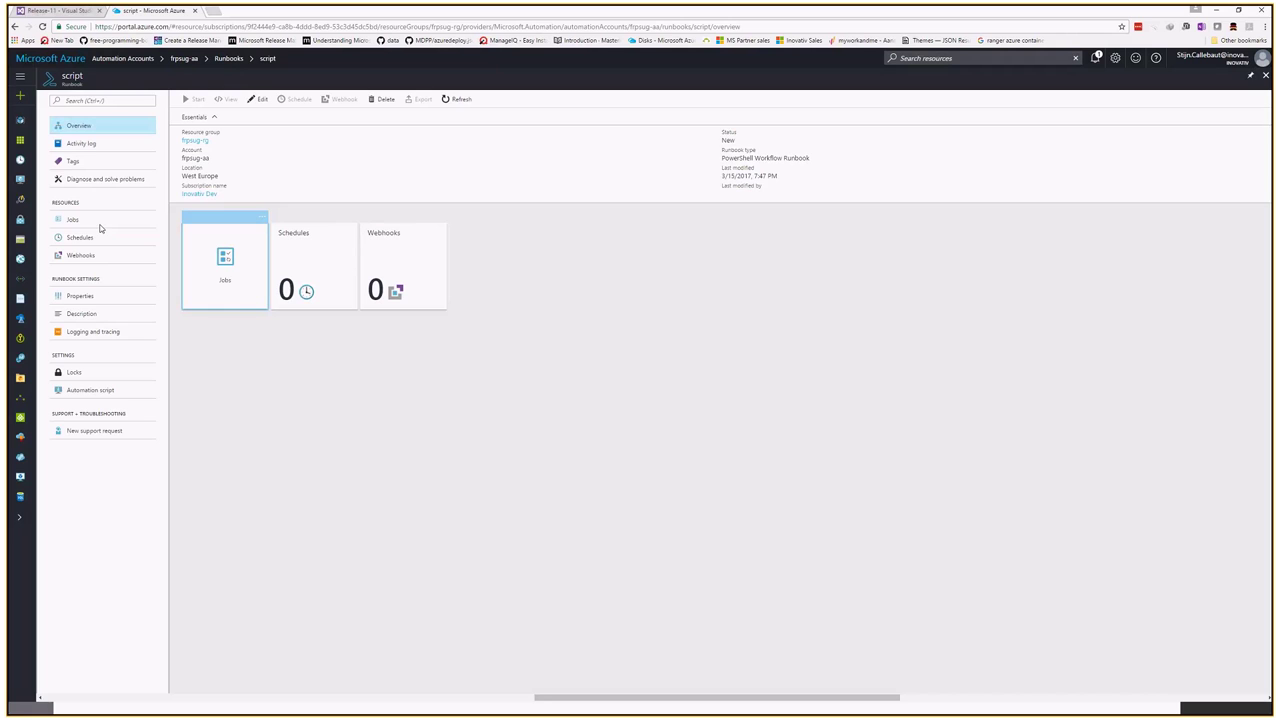
{"action": "left_click", "coordinate": [257, 98]}
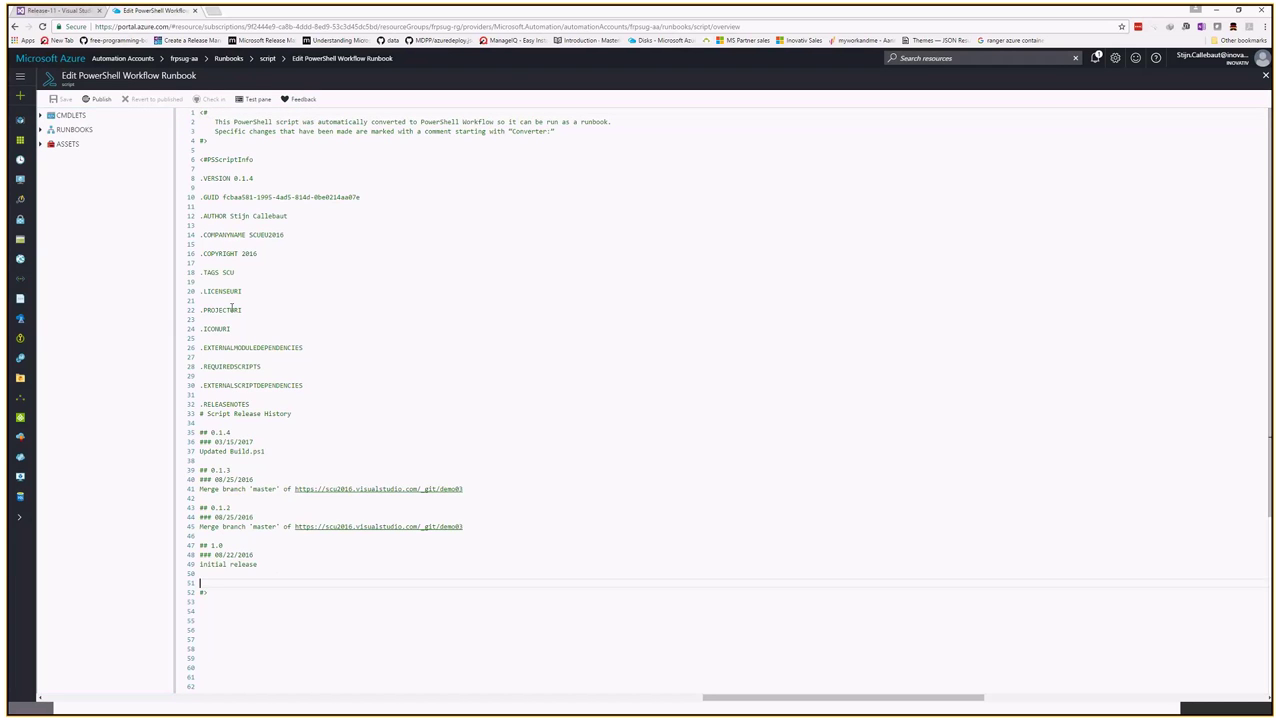
{"action": "left_click_drag", "start_coordinate": [276, 576], "coordinate": [230, 159]}
{"action": "scroll", "coordinate": [249, 568], "scroll_direction": "down", "scroll_amount": 3}
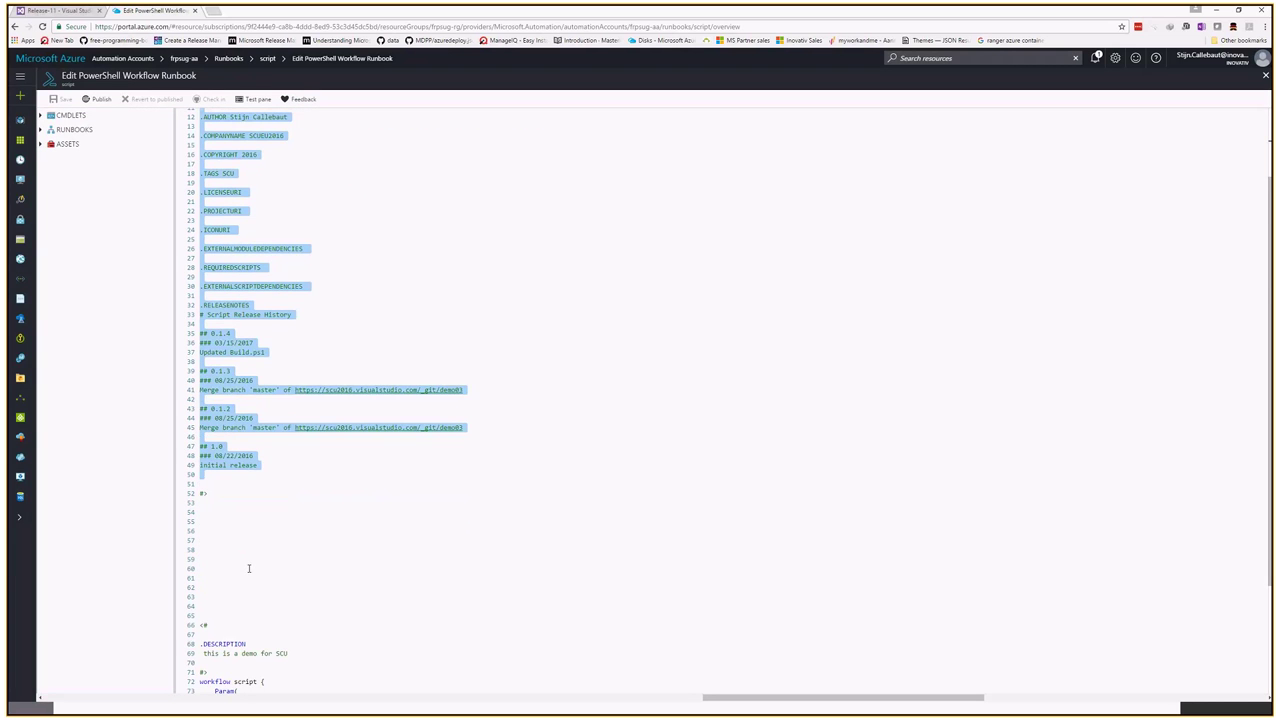
Examine the inlineScript content of the script workflow in the runbook editor, including the greeting text and the Get-Process command.
{"action": "scroll", "coordinate": [249, 568], "scroll_direction": "down", "scroll_amount": 5}
{"action": "left_click_drag", "start_coordinate": [228, 617], "coordinate": [313, 646]}
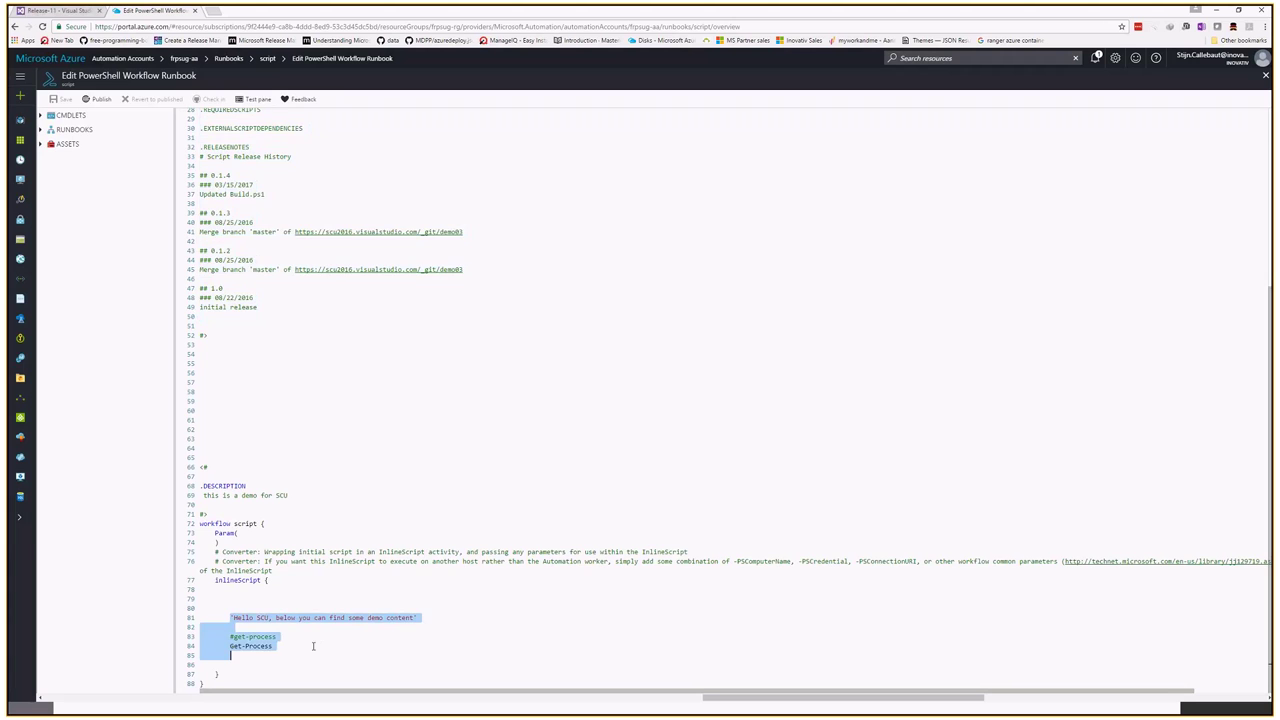
{"action": "scroll", "coordinate": [312, 444], "scroll_direction": "up", "scroll_amount": 8}
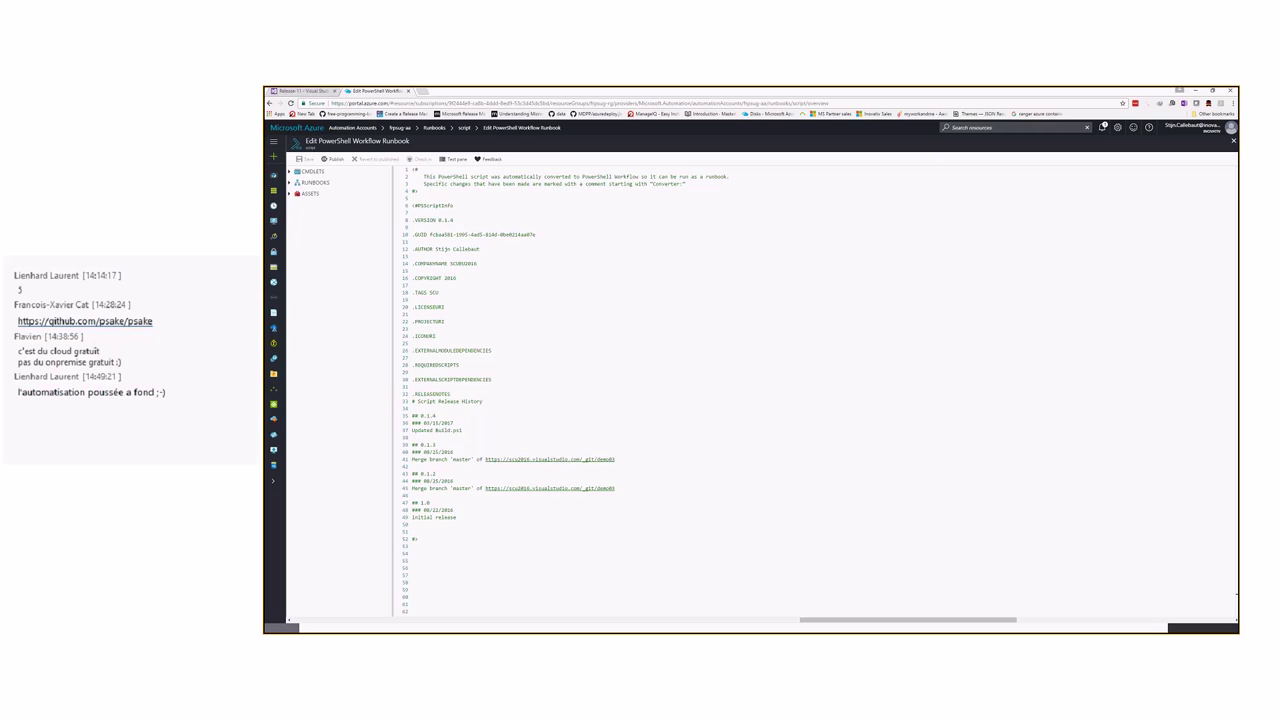
Return to the Release-11 summary, check the Acc Env deployment status, and open that environment to inspect its pre-deployment approver setting.
{"action": "key", "text": "alt+Tab"}
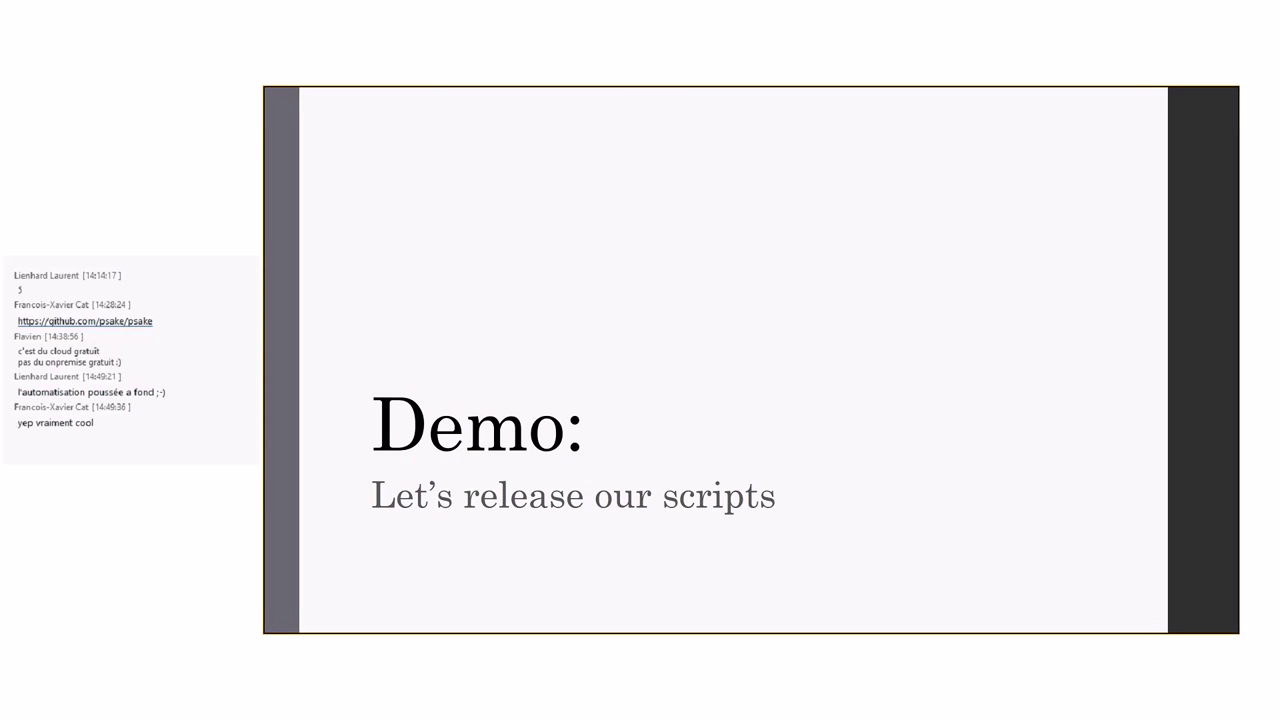
{"action": "key", "text": "alt+Tab"}
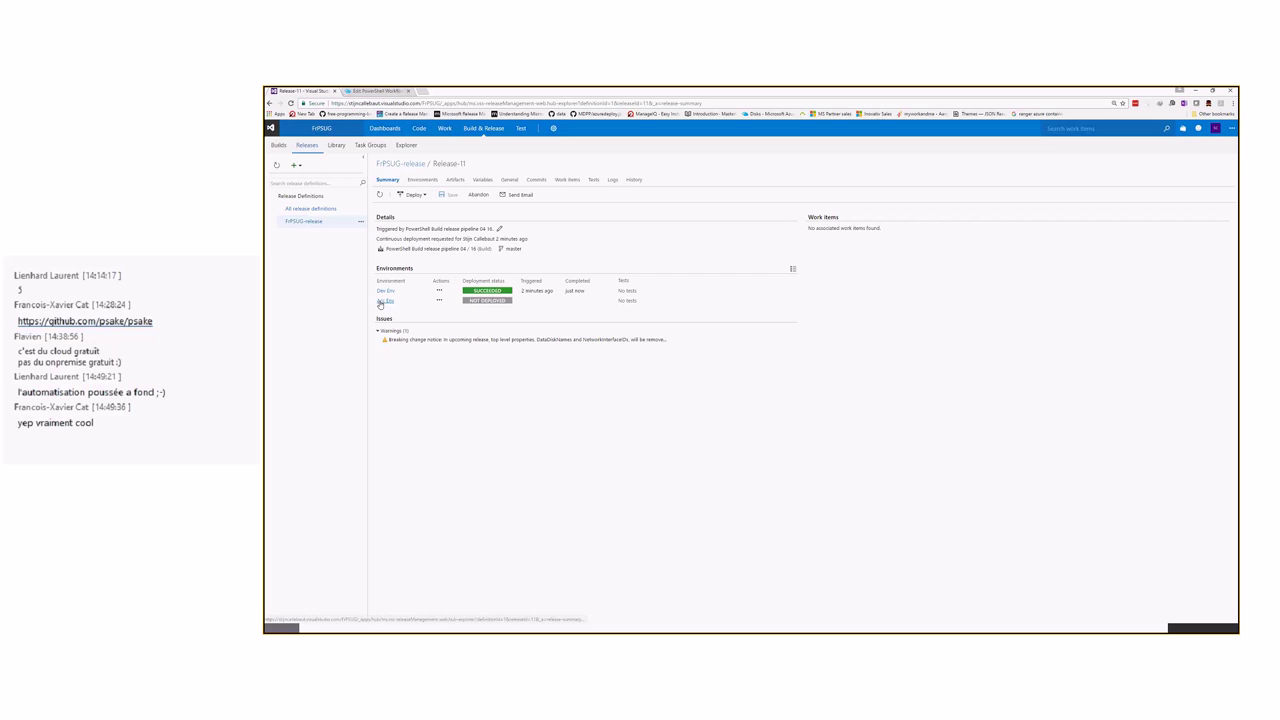
{"action": "triple_click", "coordinate": [485, 302]}
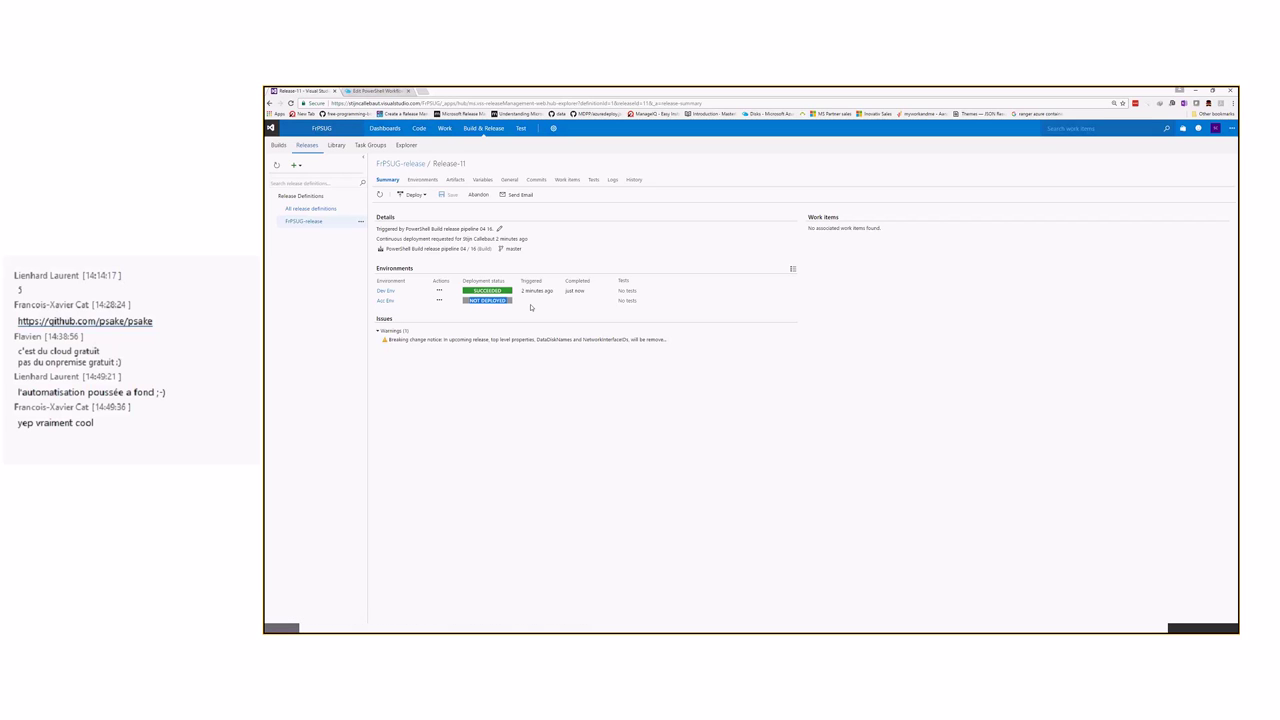
{"action": "left_click", "coordinate": [386, 302]}
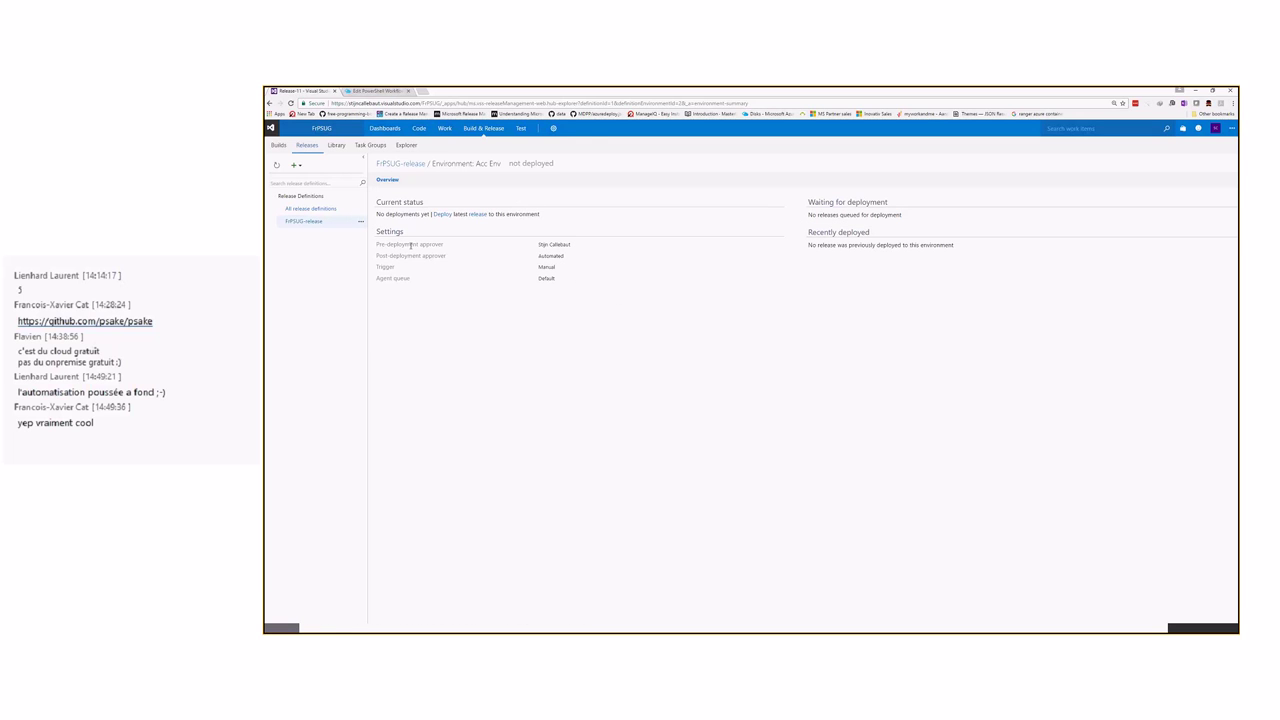
{"action": "left_click_drag", "start_coordinate": [377, 242], "coordinate": [447, 243]}
{"action": "left_click", "coordinate": [609, 246]}
{"action": "left_click", "coordinate": [486, 260]}
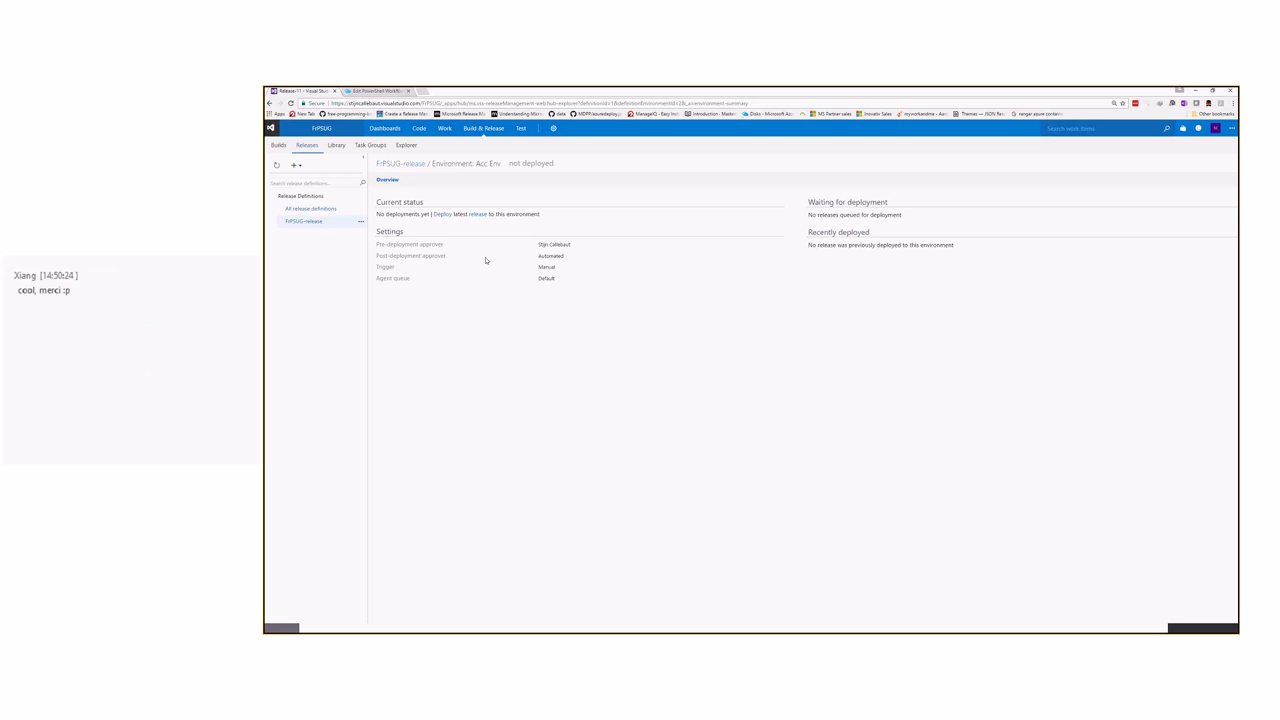
Switch to the slide presentation and advance to the "Are we there yet?" slide.
{"action": "key", "text": "alt+Tab"}
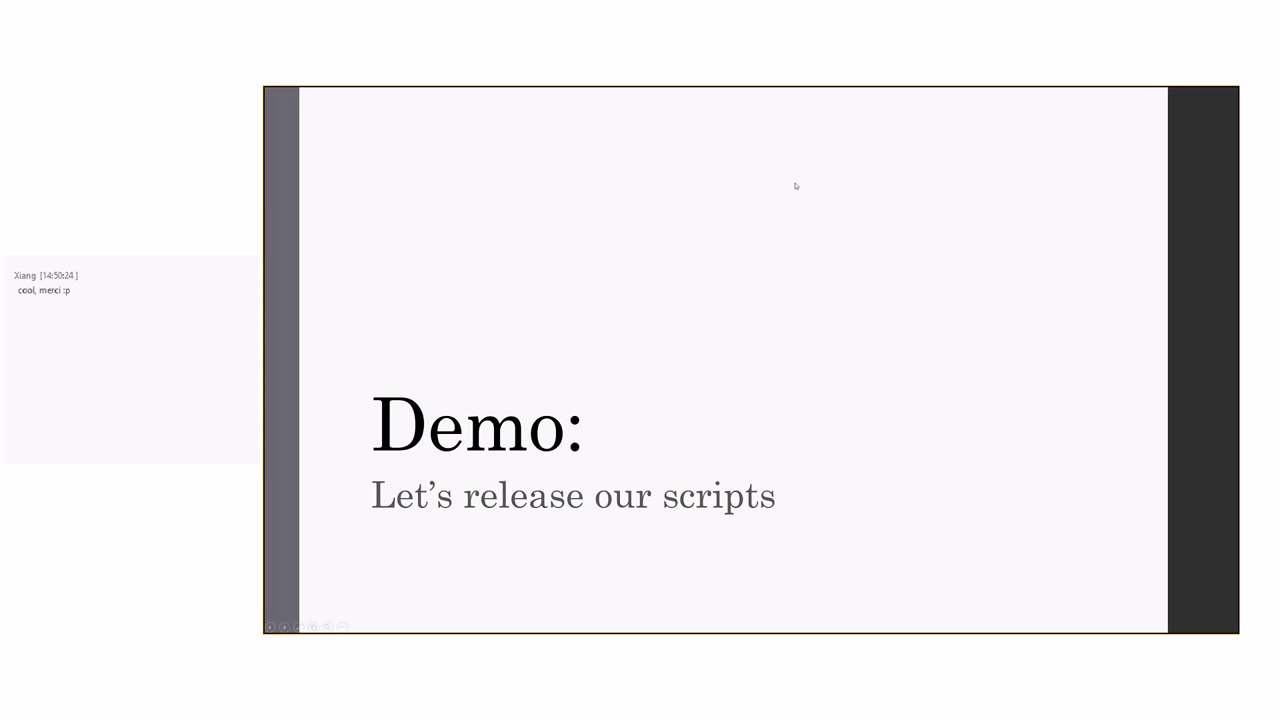
{"action": "key", "text": "Right"}
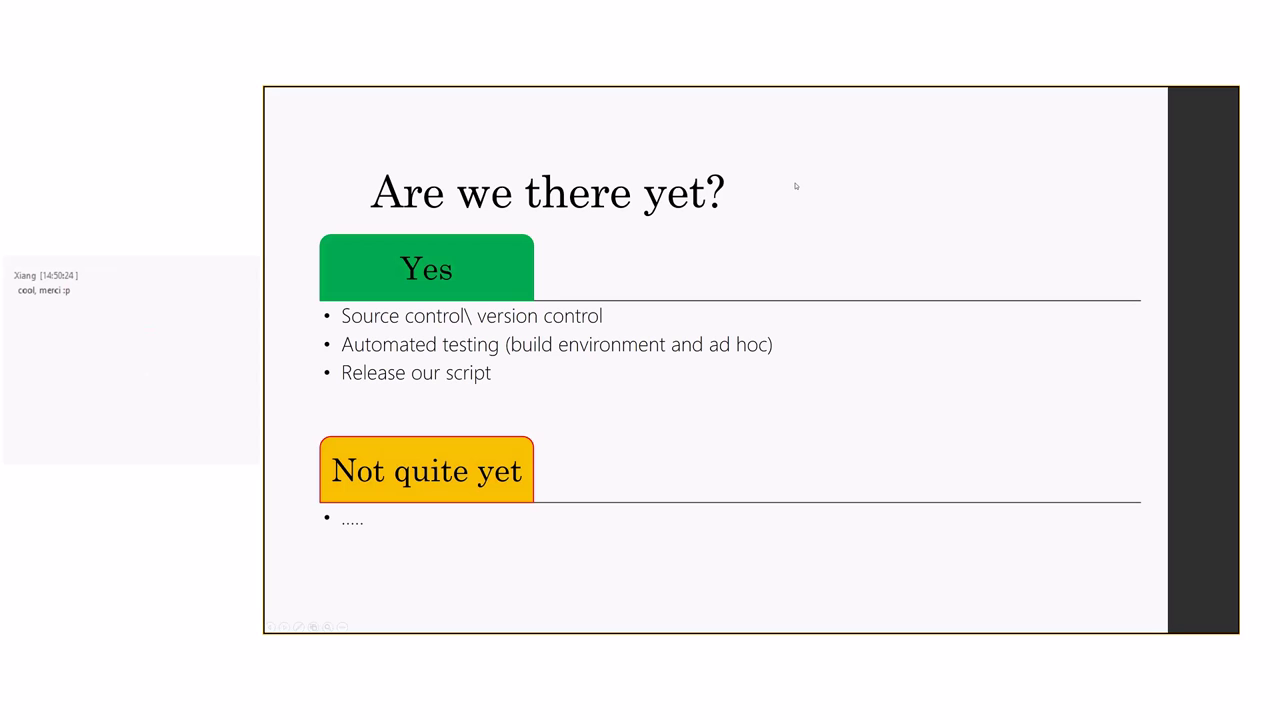